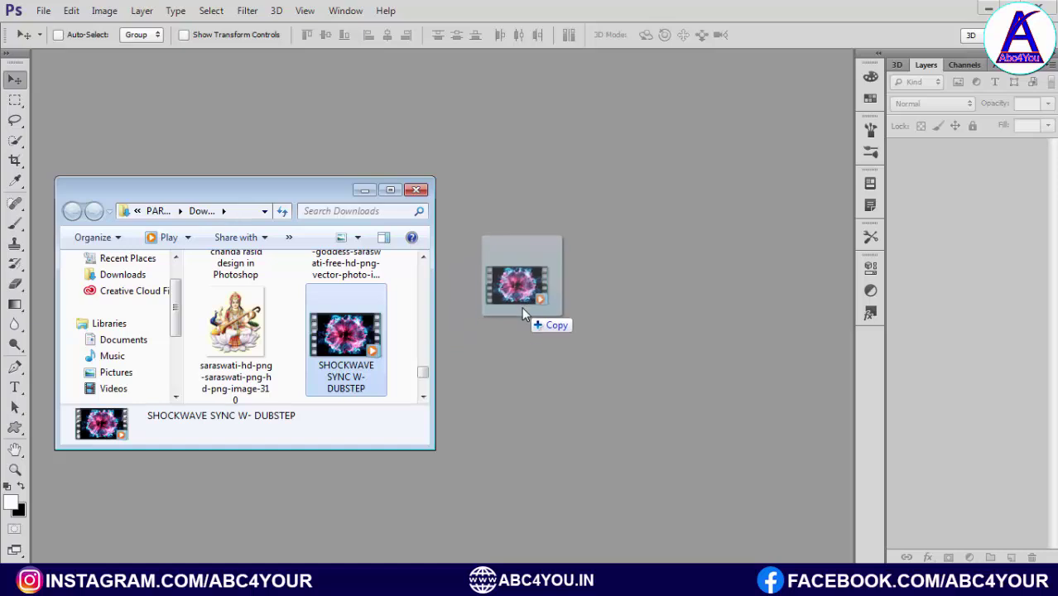
Step: Drag the SHOCKWAVE SYNC W- DUBSTEP video from Explorer into Photoshop as a new video document
drag(338, 333, 521, 306)
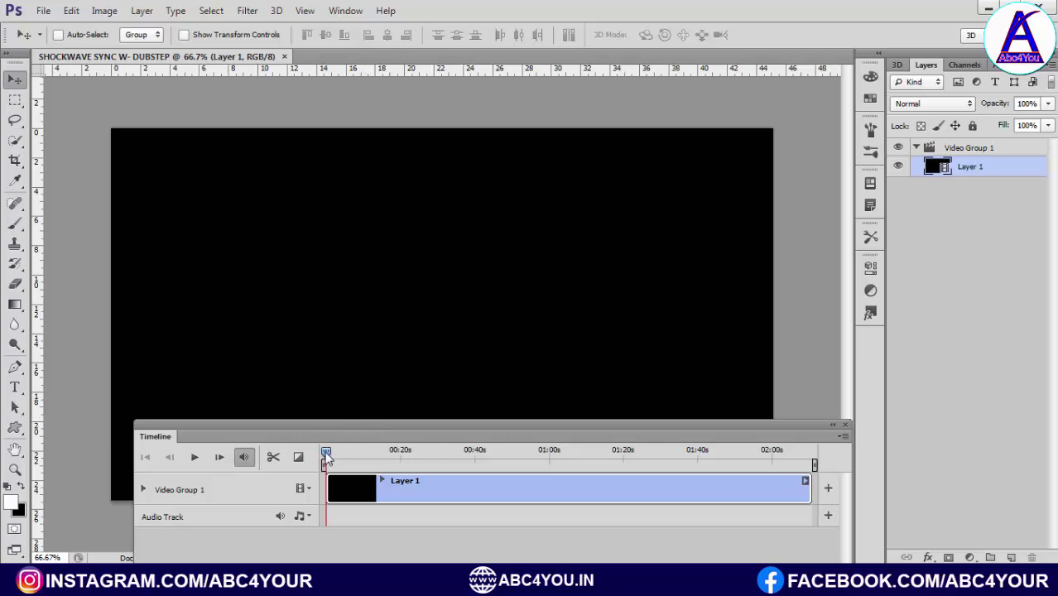
Step: Scrub to the blue shockwave frame, then trim the start of Layer 1's clip
drag(328, 459, 346, 452)
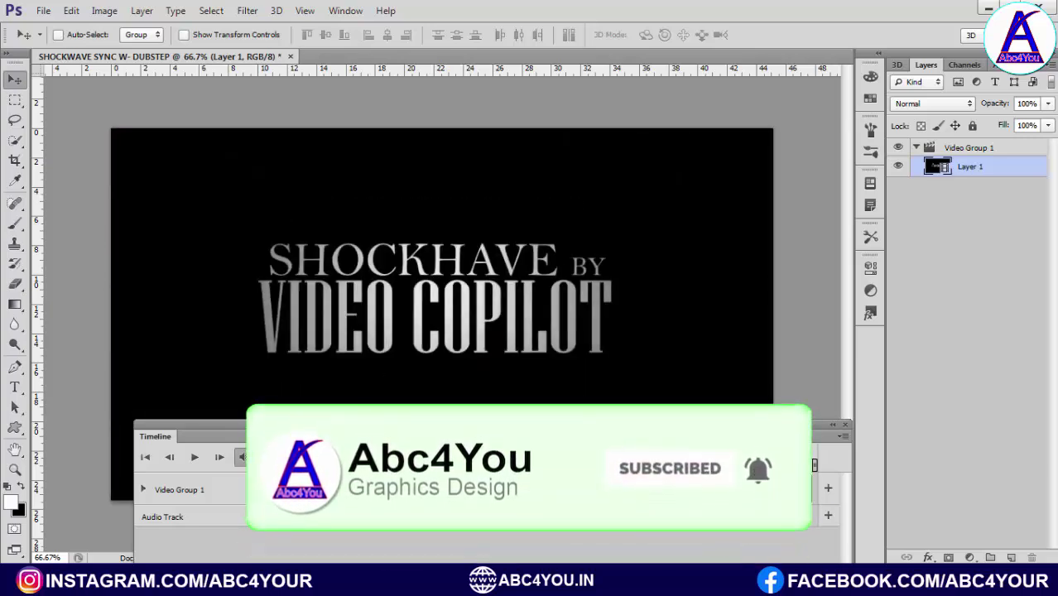
drag(348, 452, 402, 453)
click(413, 458)
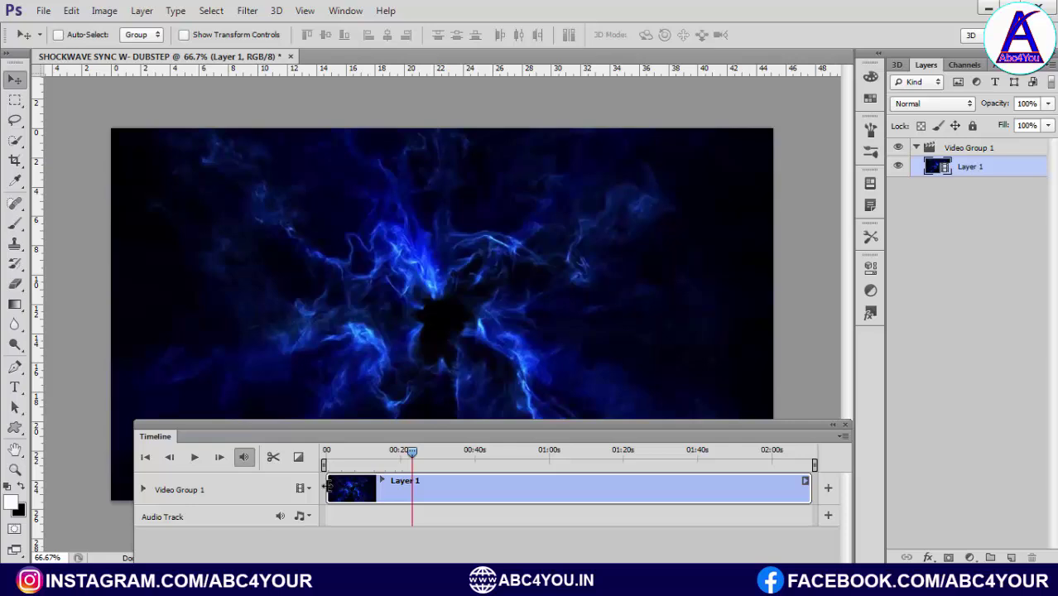
drag(329, 488, 397, 488)
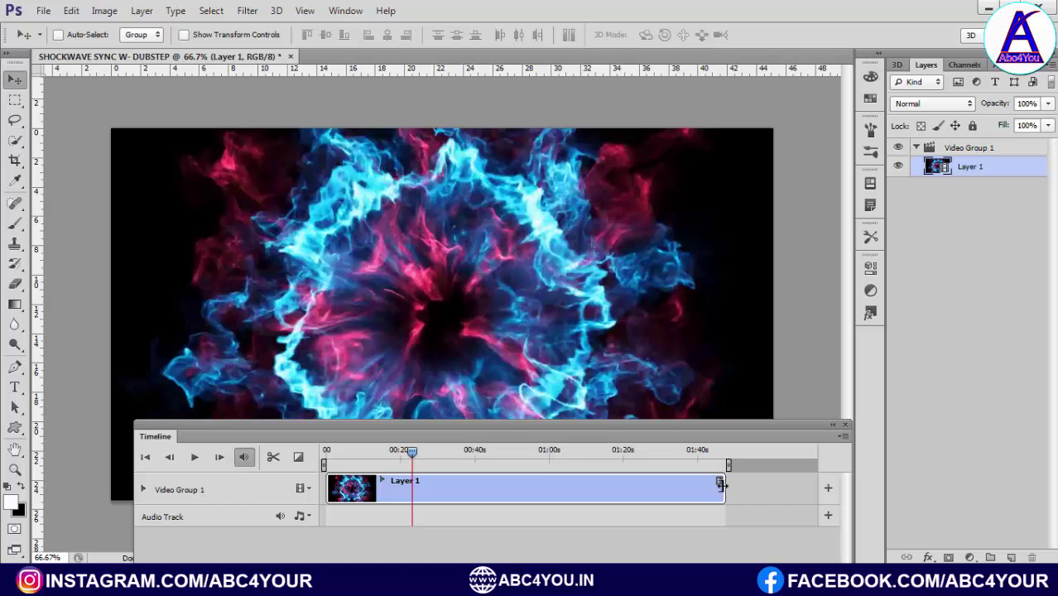
Step: Trim the clip to about 20 seconds and scrub to where the shockwave burst starts
mouse_move(716, 487)
mouse_down()
mouse_move(412, 482)
mouse_move(339, 455)
mouse_up()
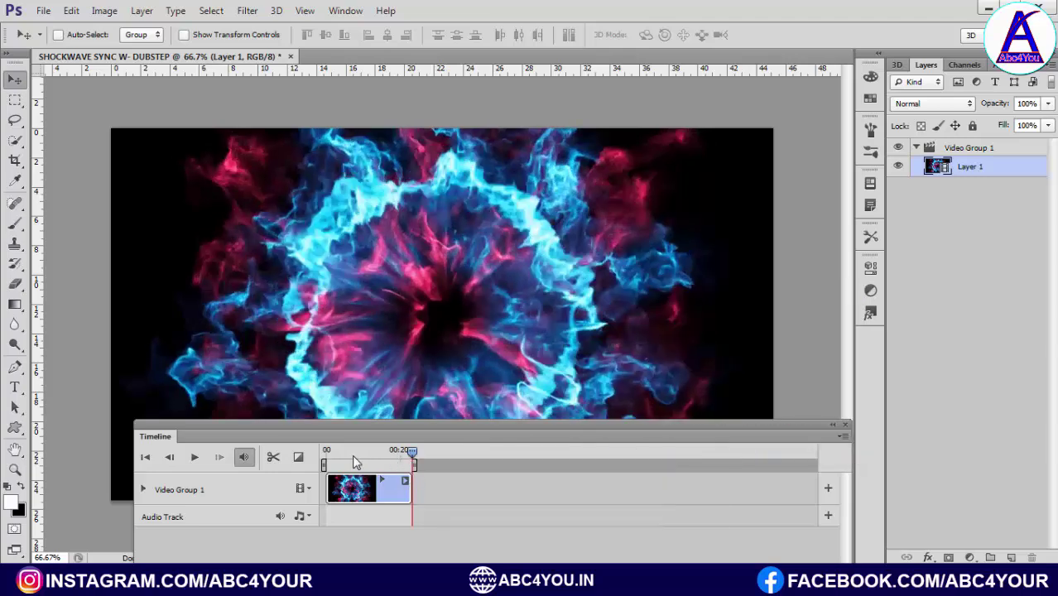
click(328, 455)
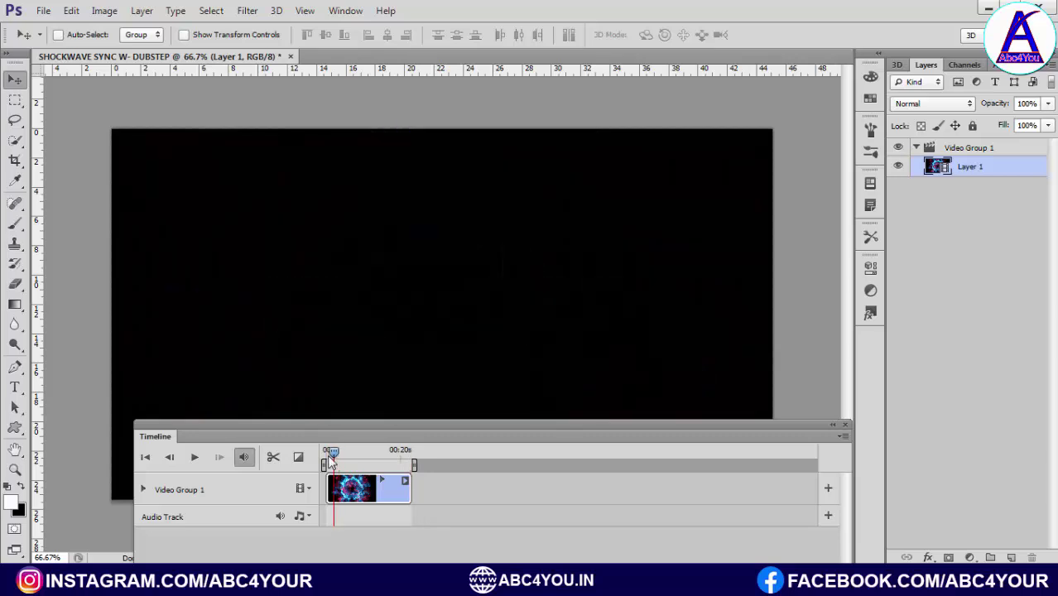
click(355, 455)
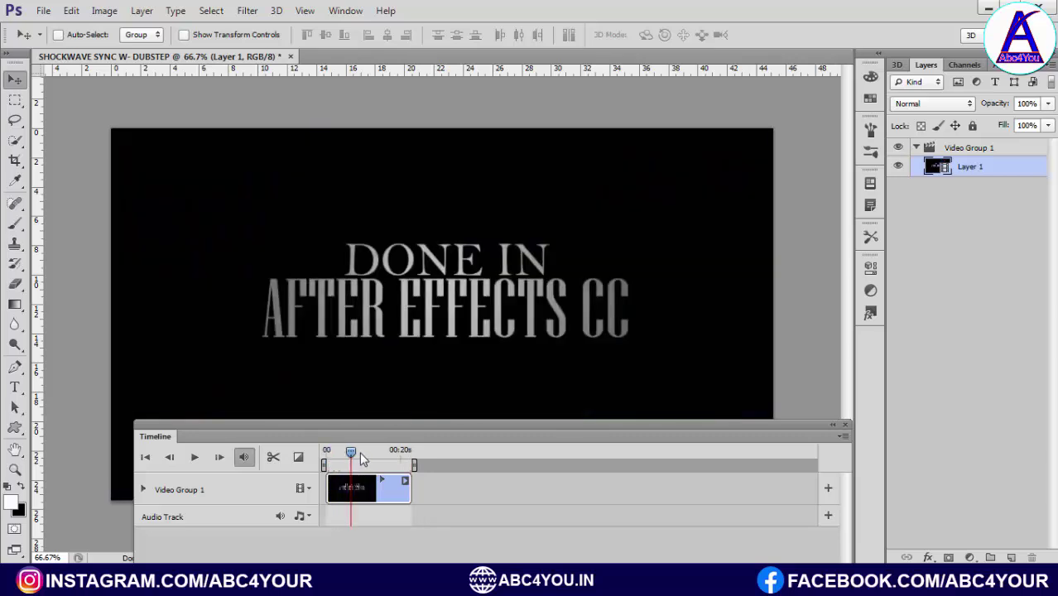
click(361, 455)
click(372, 454)
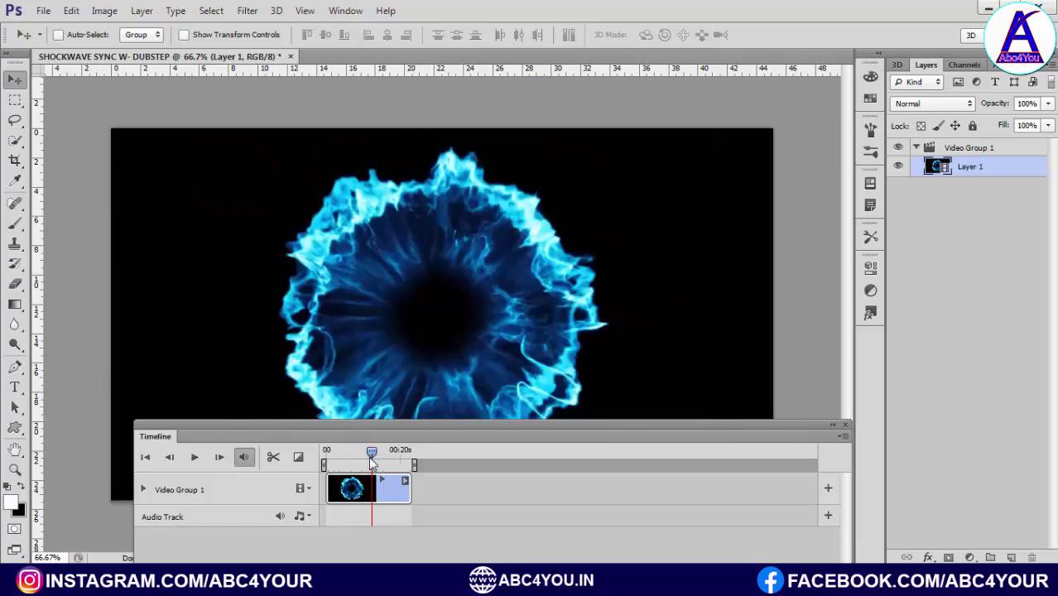
click(365, 460)
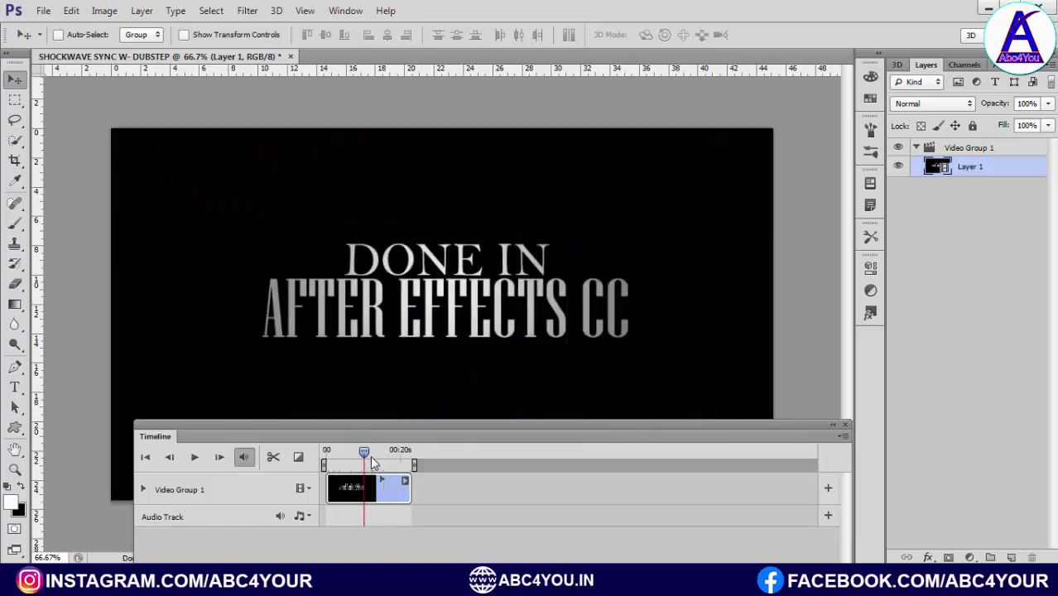
click(368, 459)
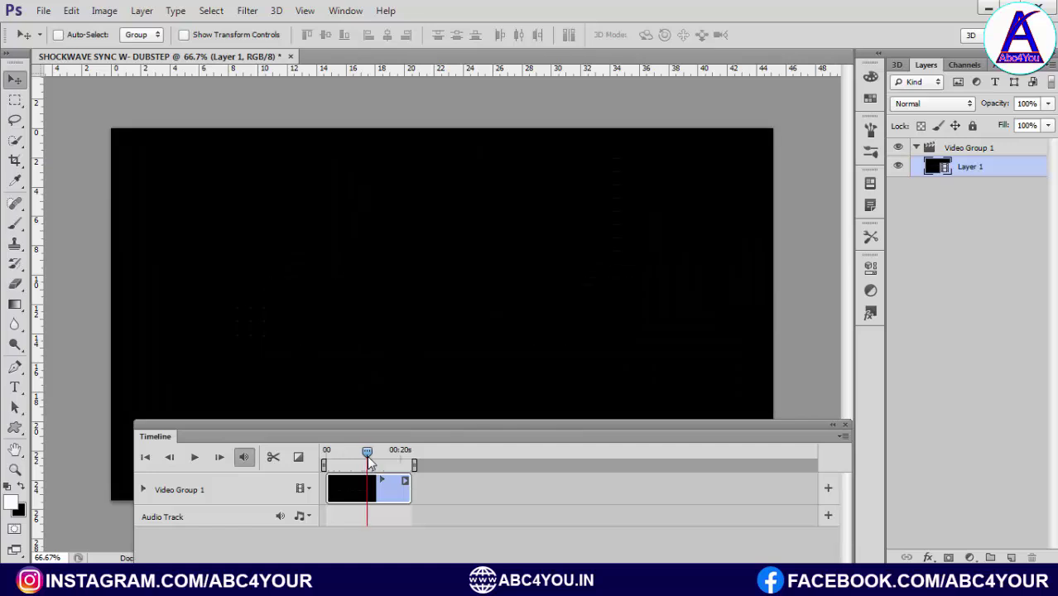
drag(368, 461, 373, 460)
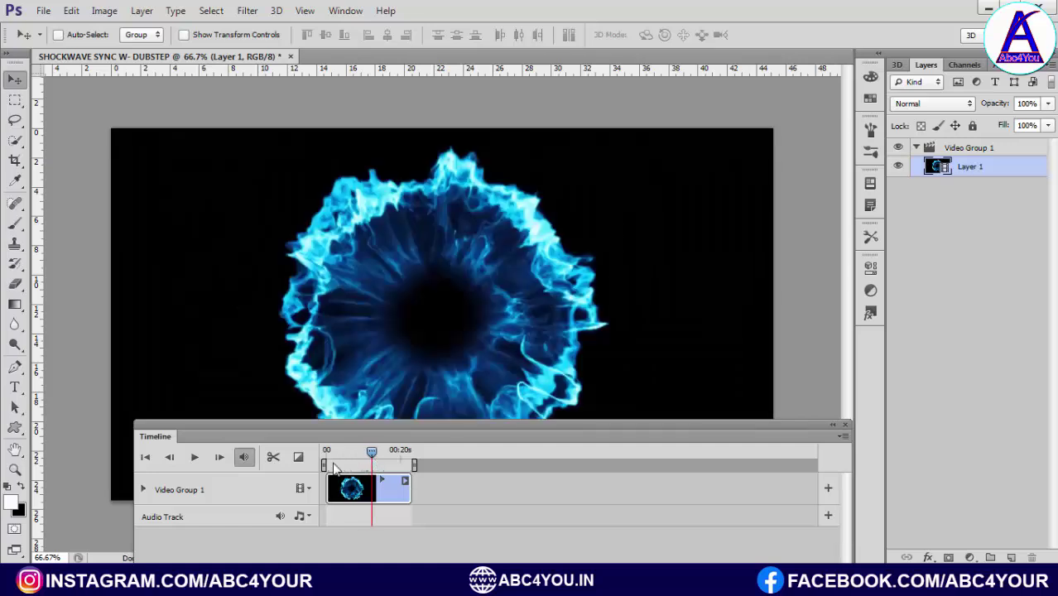
Step: Cut the clip's end shorter to 18:14 and return the playhead to the first frame
click(366, 489)
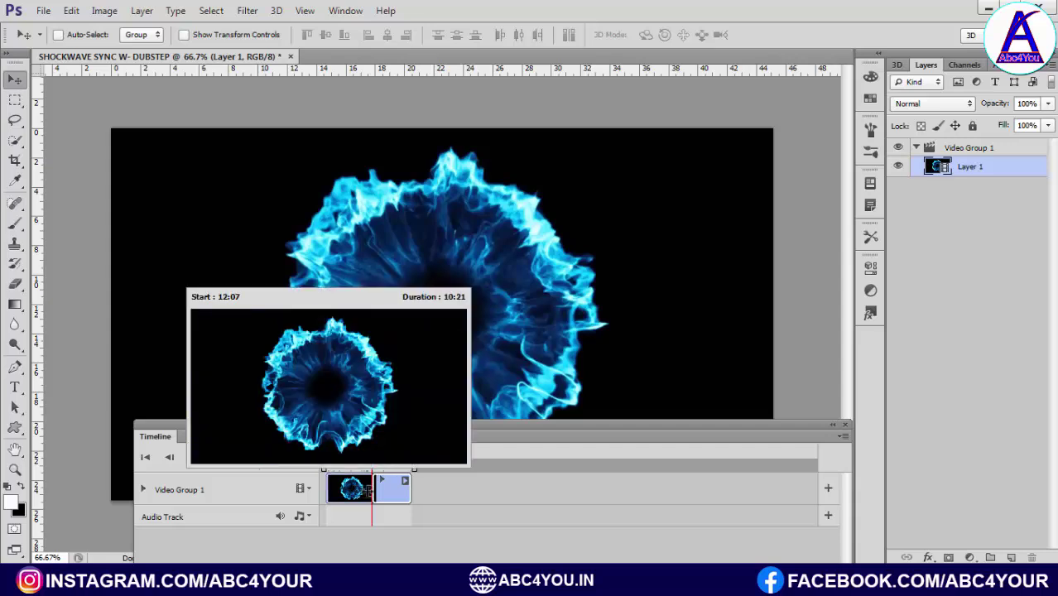
mouse_move(409, 490)
mouse_down()
mouse_move(362, 487)
mouse_move(387, 487)
mouse_up()
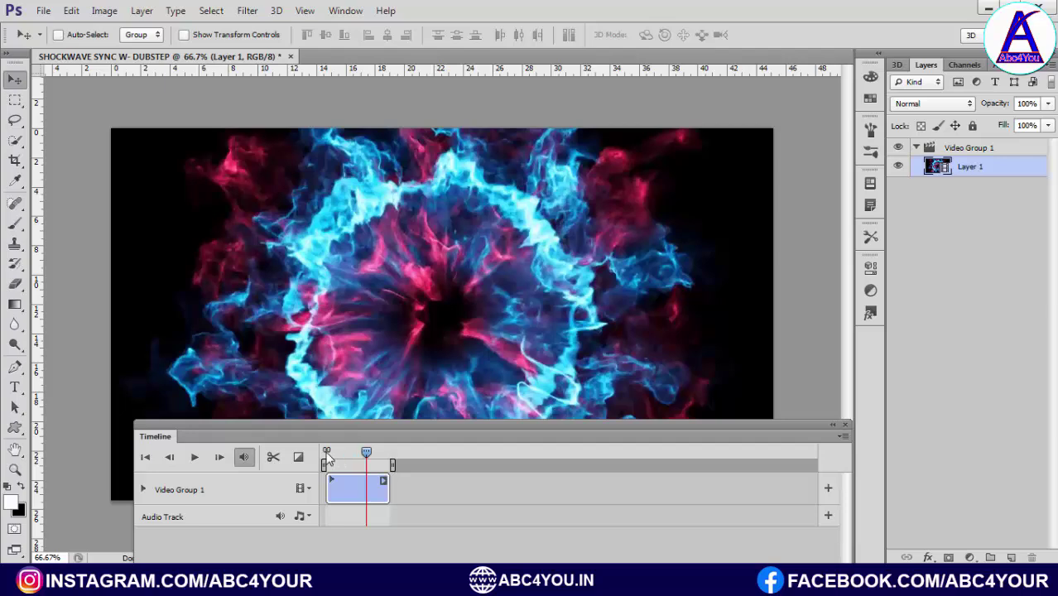
click(366, 457)
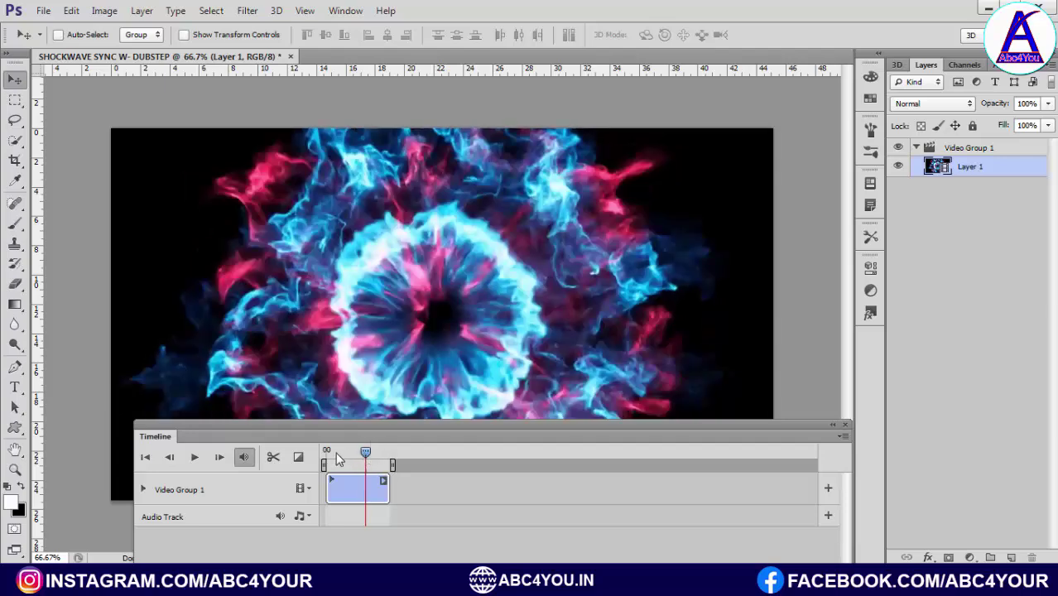
click(330, 453)
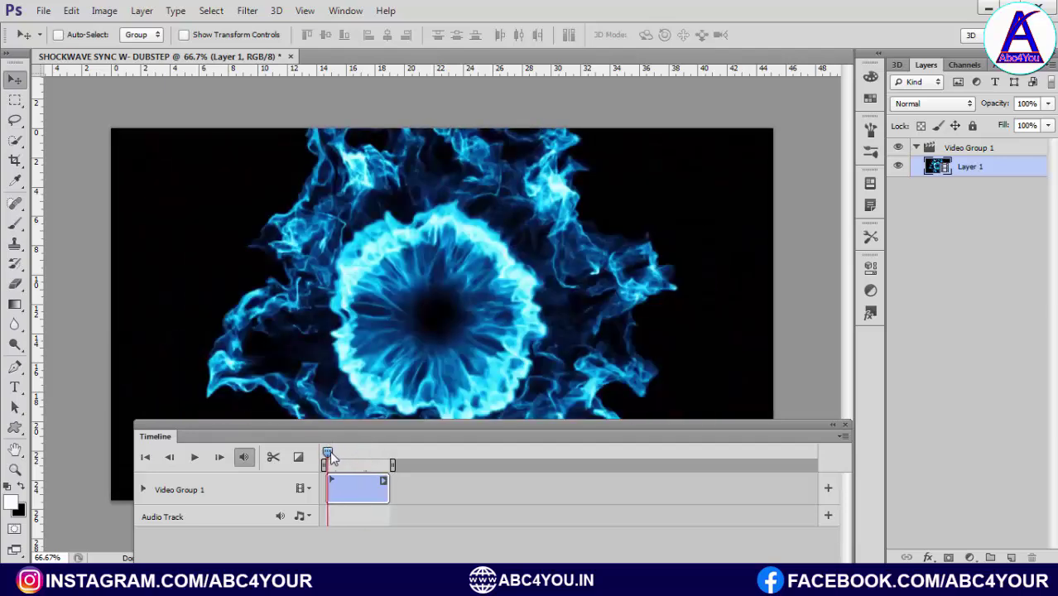
drag(328, 453, 325, 458)
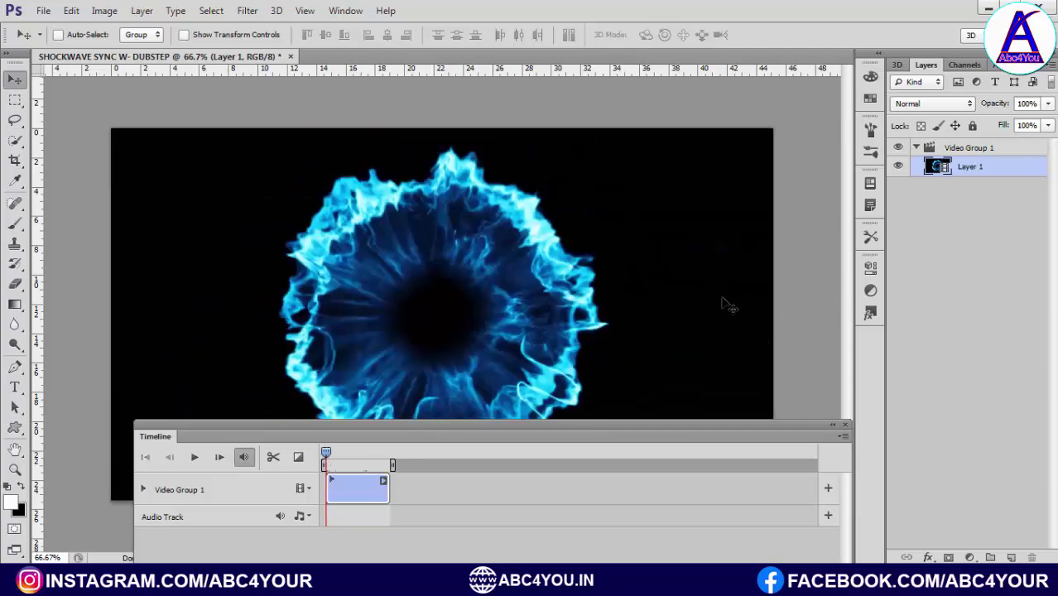
Step: Remove the layer added inside the group and add empty Layer 2 above the collapsed Video Group 1
key(ctrl+shift+alt+n)
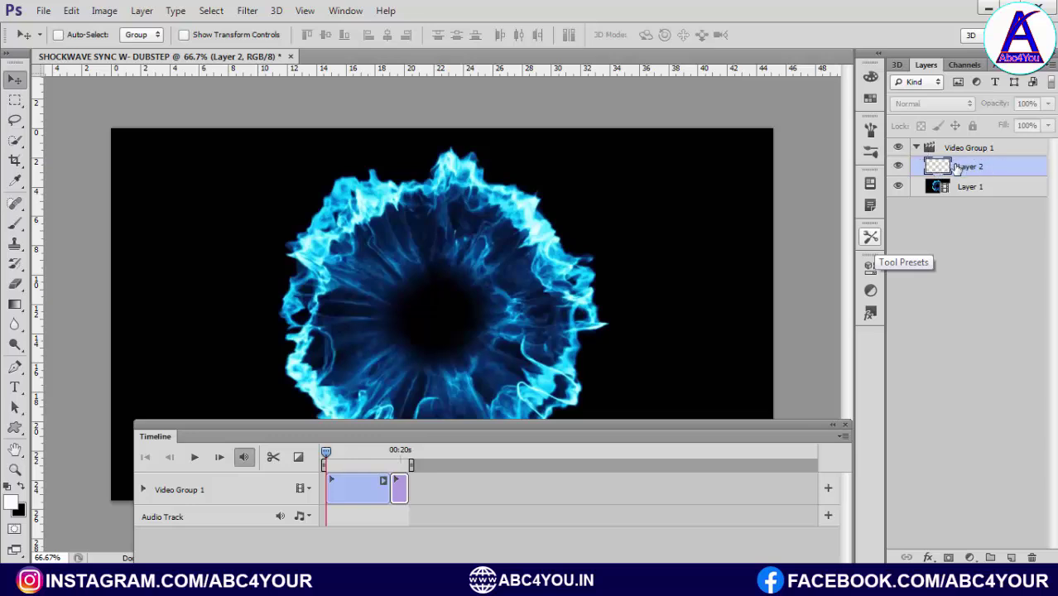
key(Delete)
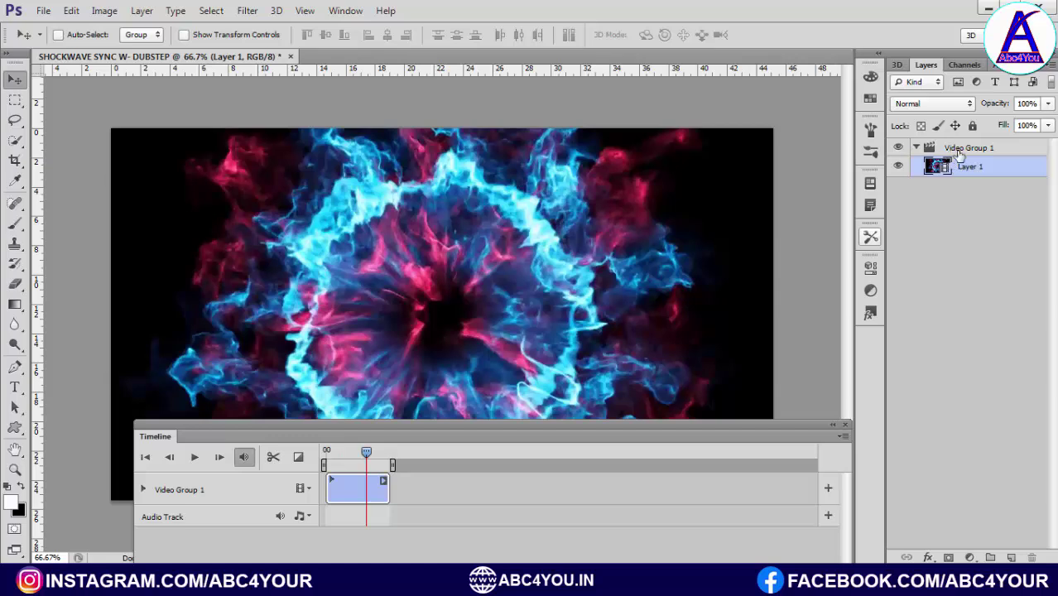
click(916, 147)
click(957, 148)
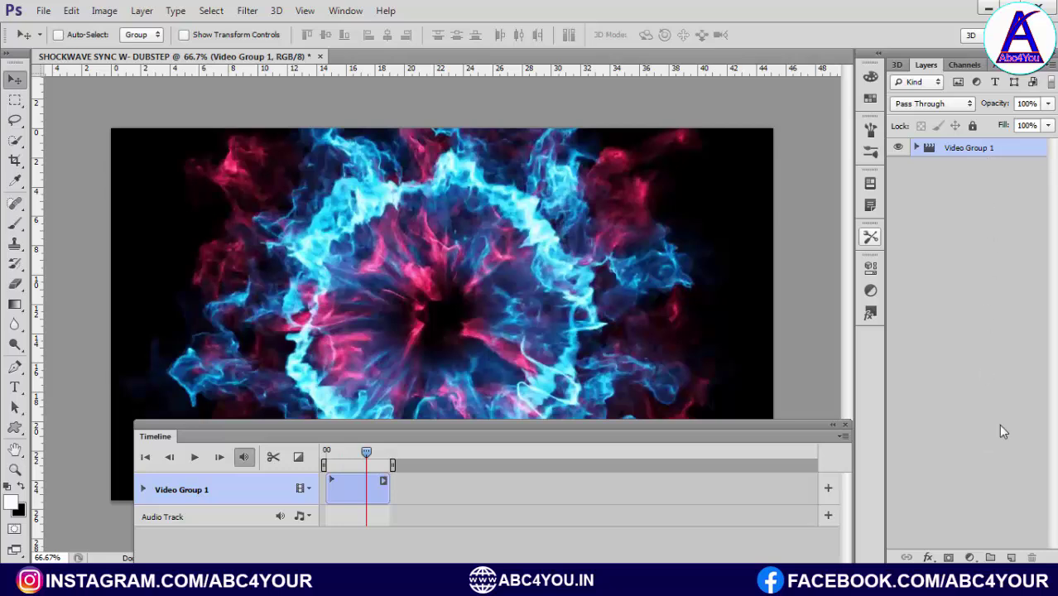
click(1011, 557)
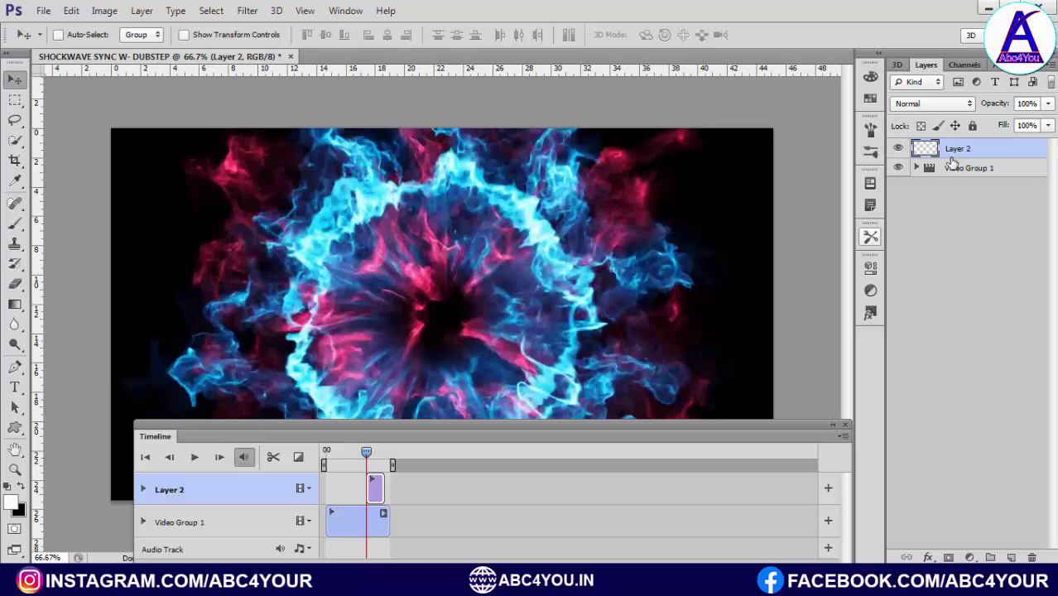
Step: Fill Layer 2 with black and add a horizontal type layer reading 'TEXT'
key(ctrl+BackSpace)
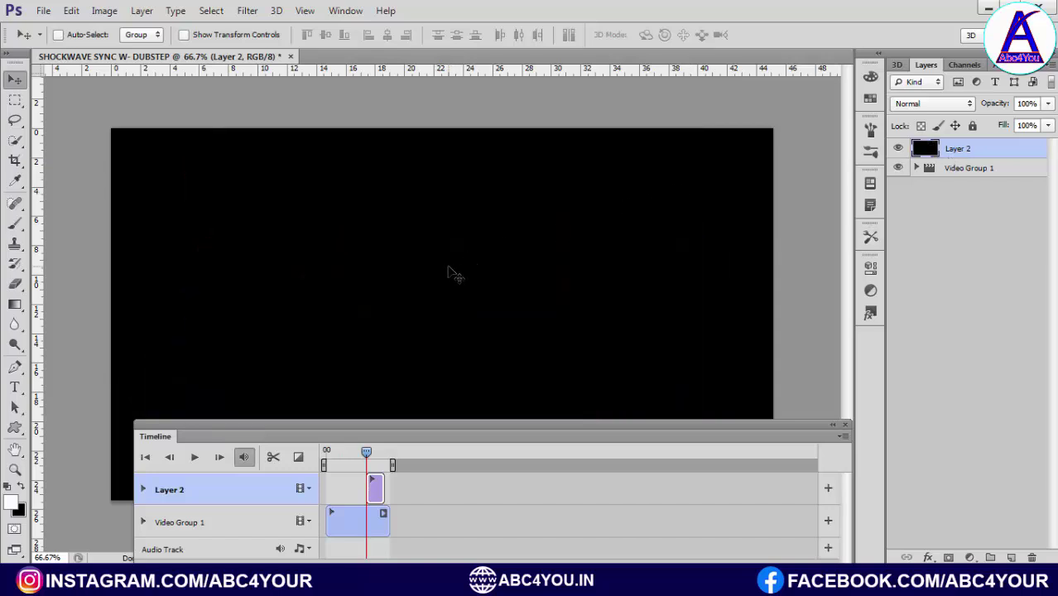
key(t)
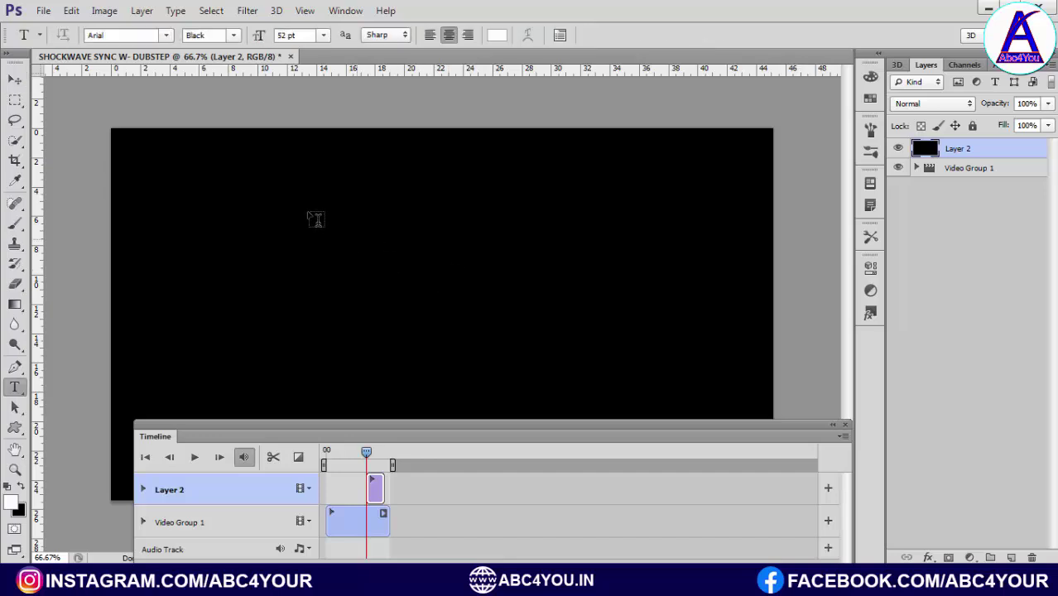
right_click(14, 387)
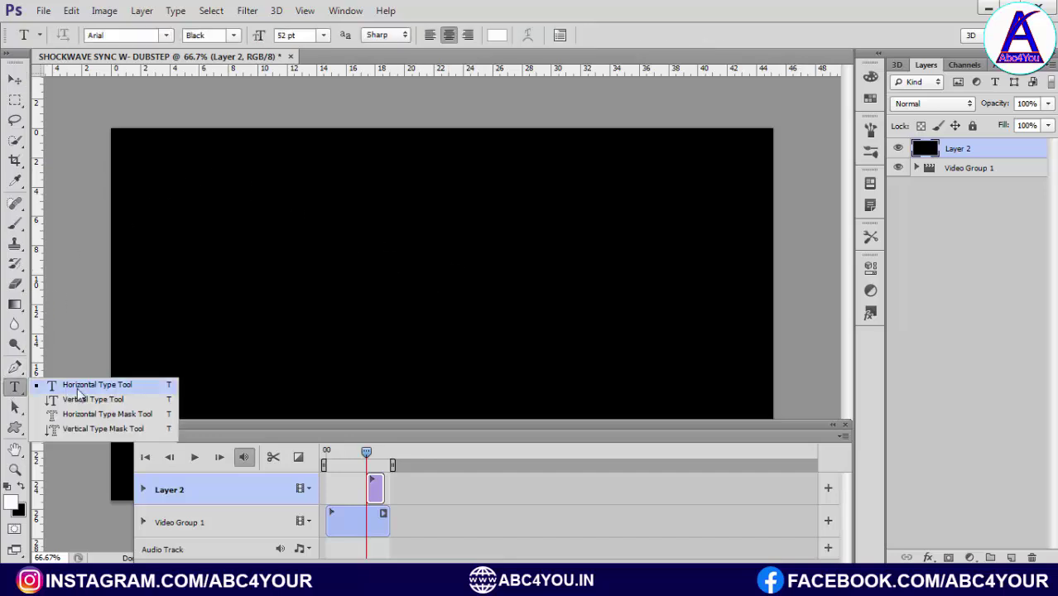
click(83, 385)
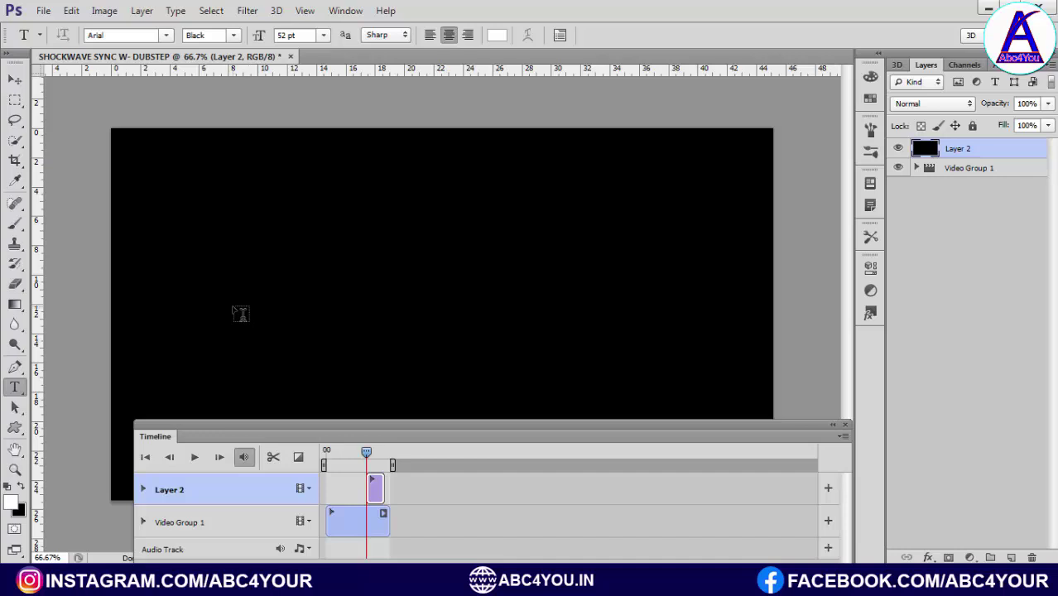
click(225, 311)
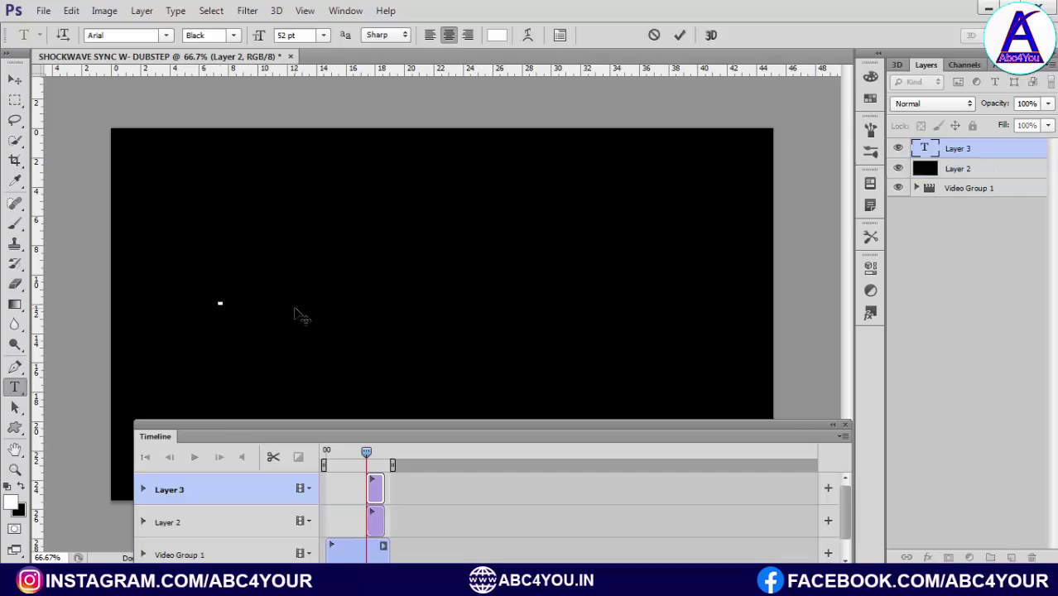
text(T)
text(EXT)
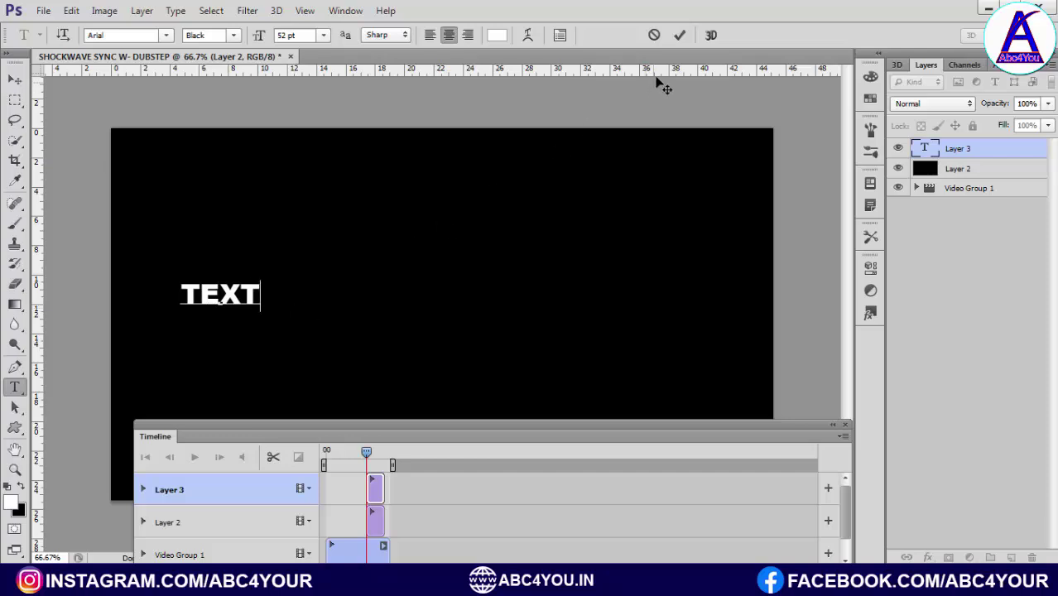
click(679, 36)
key(ctrl+t)
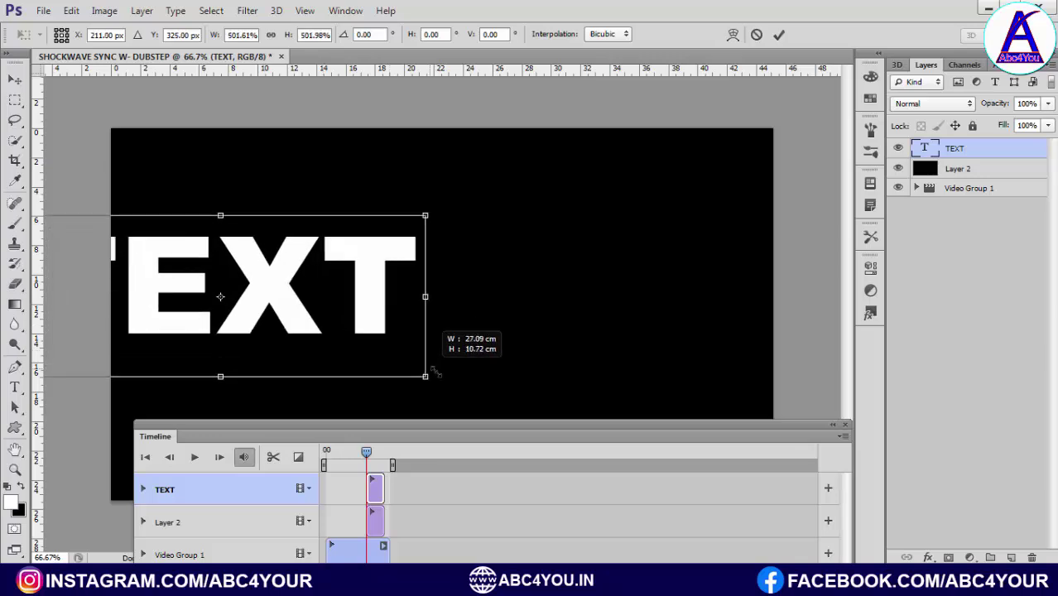
Step: Scale up TEXT, centre it horizontally and vertically on the canvas, then enlarge it slightly more
drag(376, 347, 455, 389)
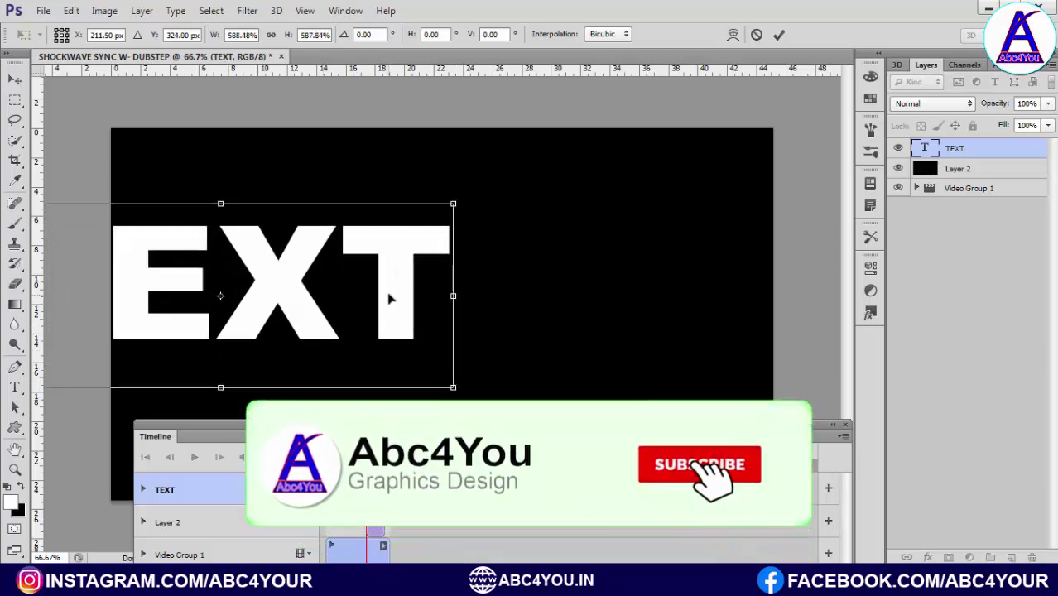
key(Return)
key(v)
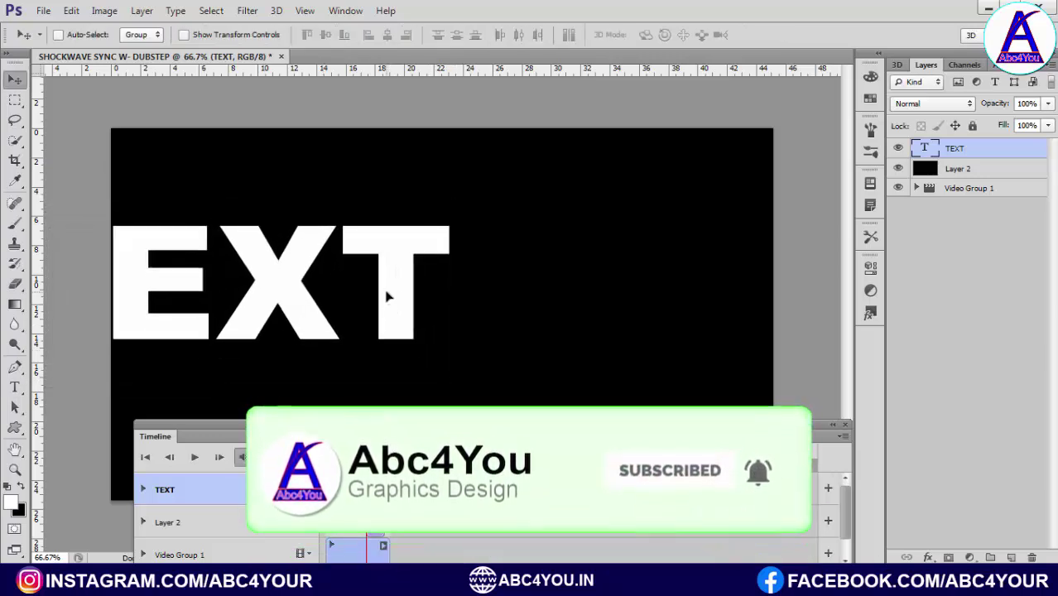
key(ctrl+a)
click(385, 39)
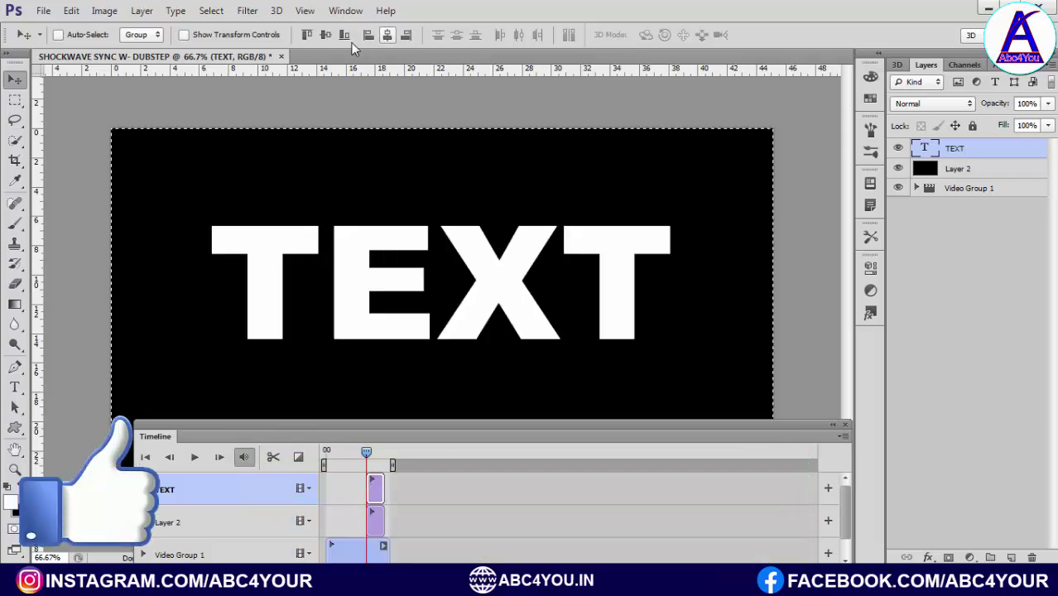
click(326, 37)
key(ctrl+d)
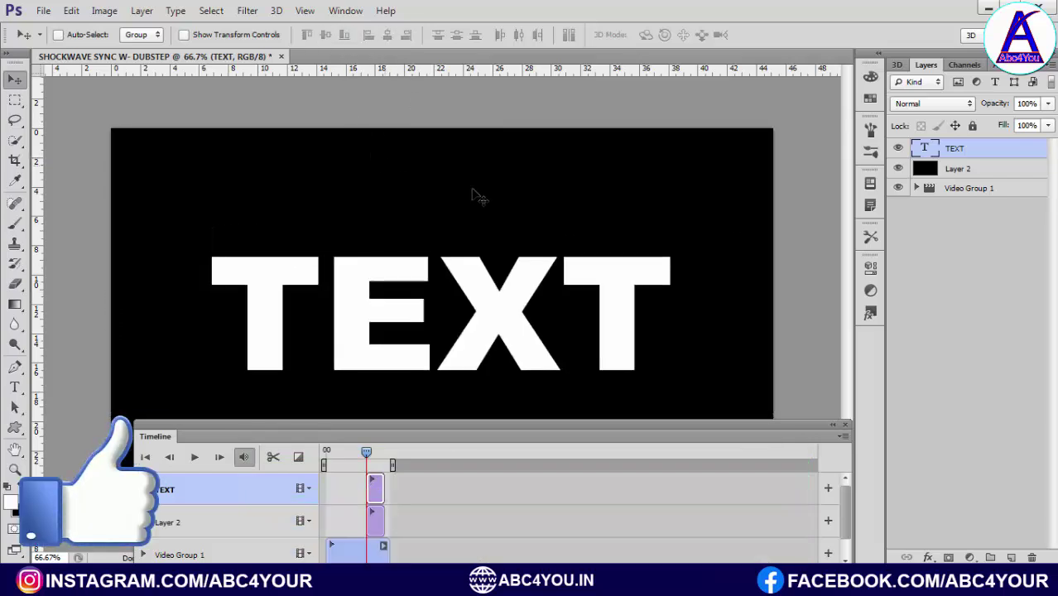
key(ctrl+t)
drag(673, 236, 687, 229)
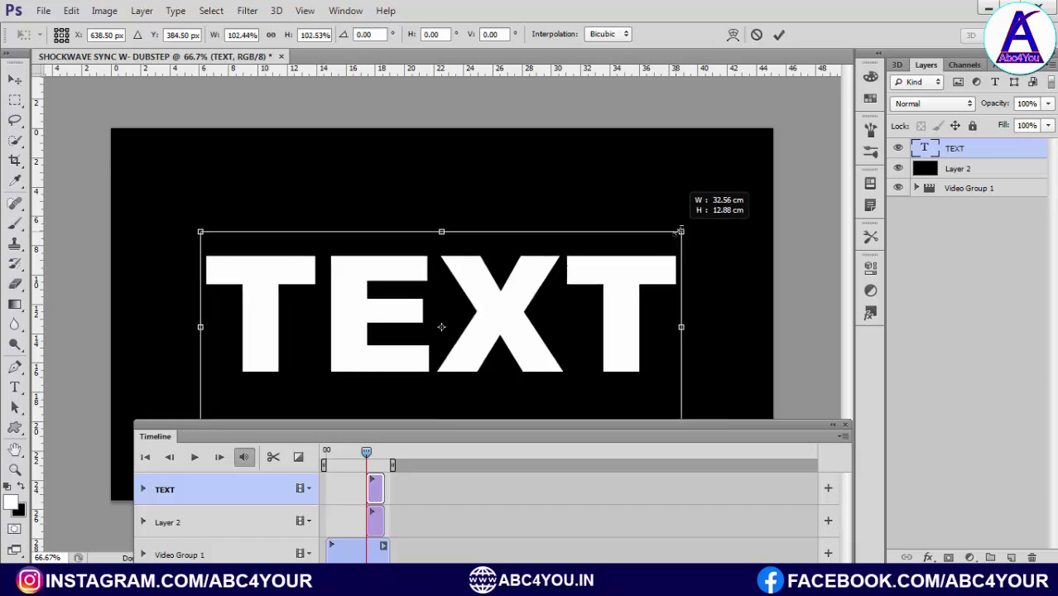
key(Return)
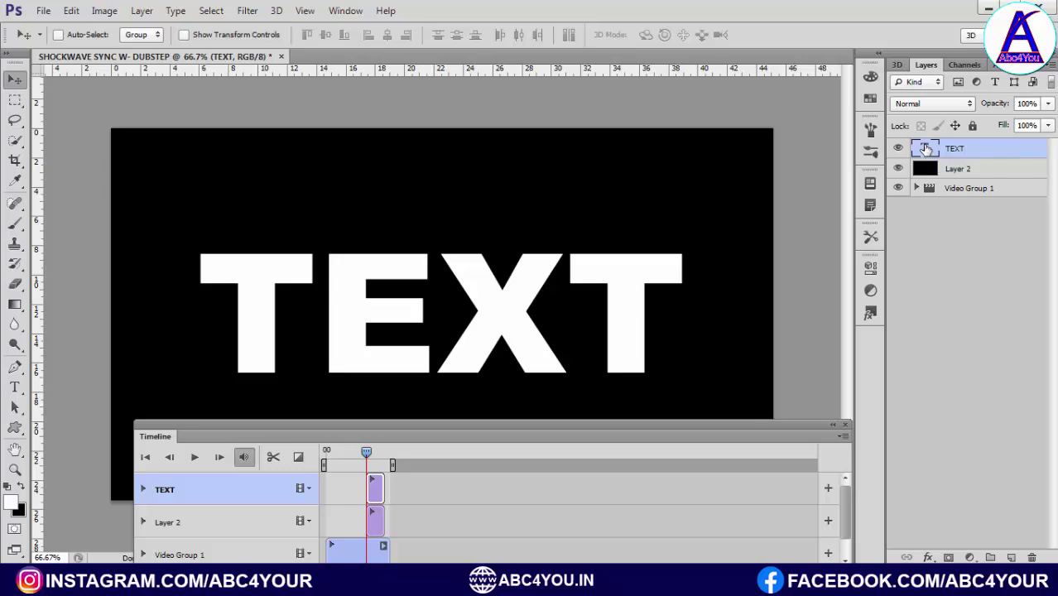
Step: Delete the TEXT letter shapes from black Layer 2, hide the type layer, and deselect
ctrl+click(925, 150)
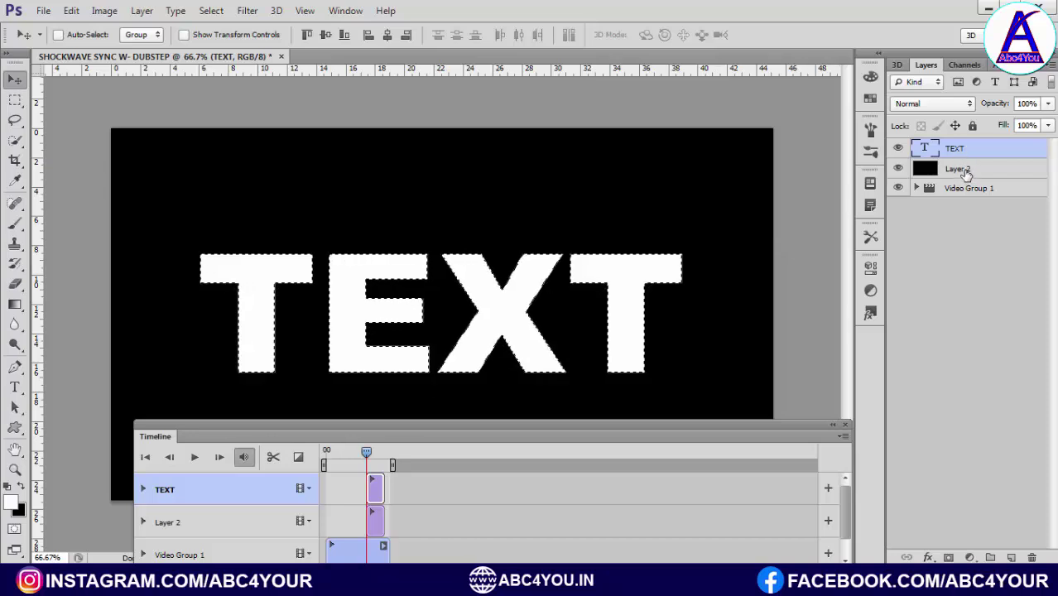
click(944, 170)
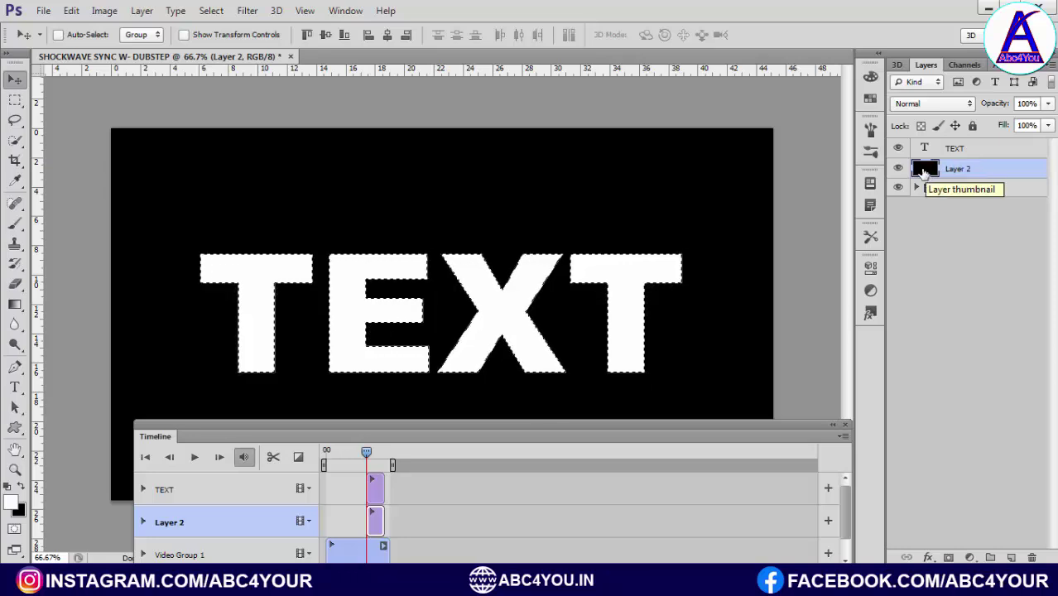
key(alt+BackSpace)
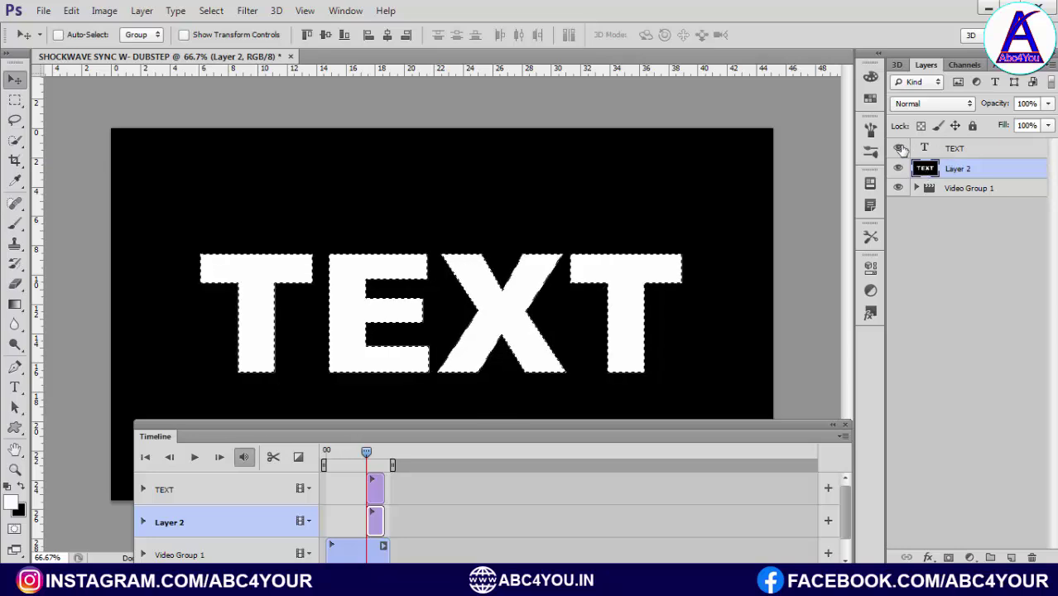
click(899, 149)
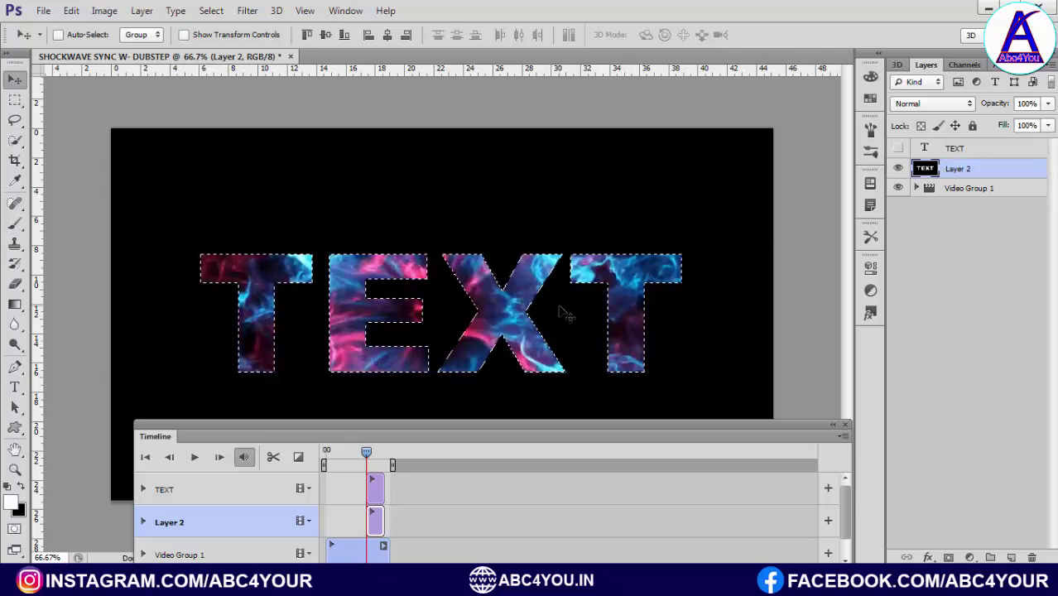
key(ctrl+d)
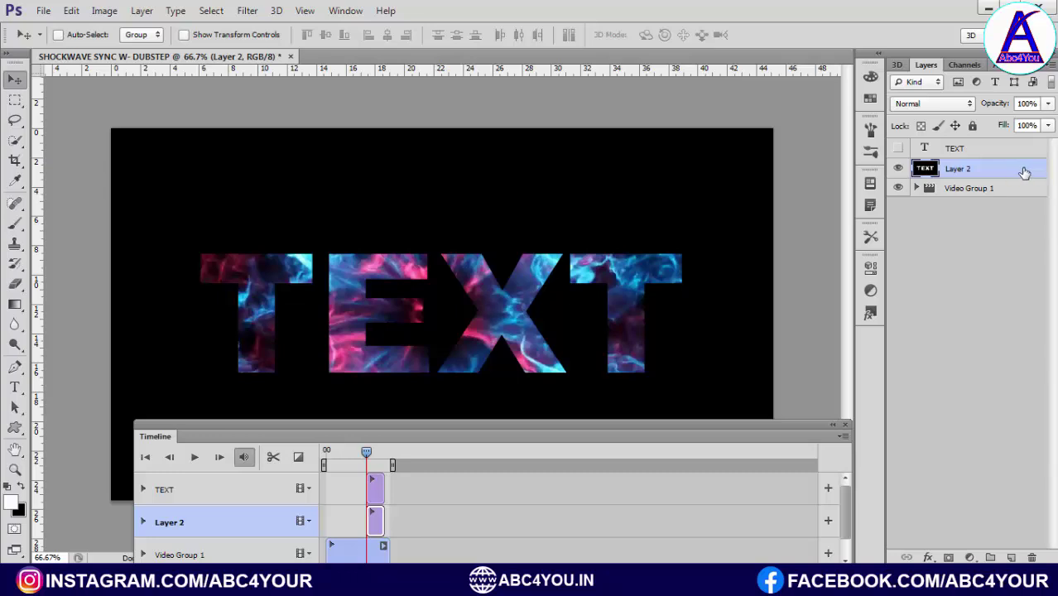
Step: Give Layer 2 a white 2 px Stroke in Layer Style
double_click(1024, 172)
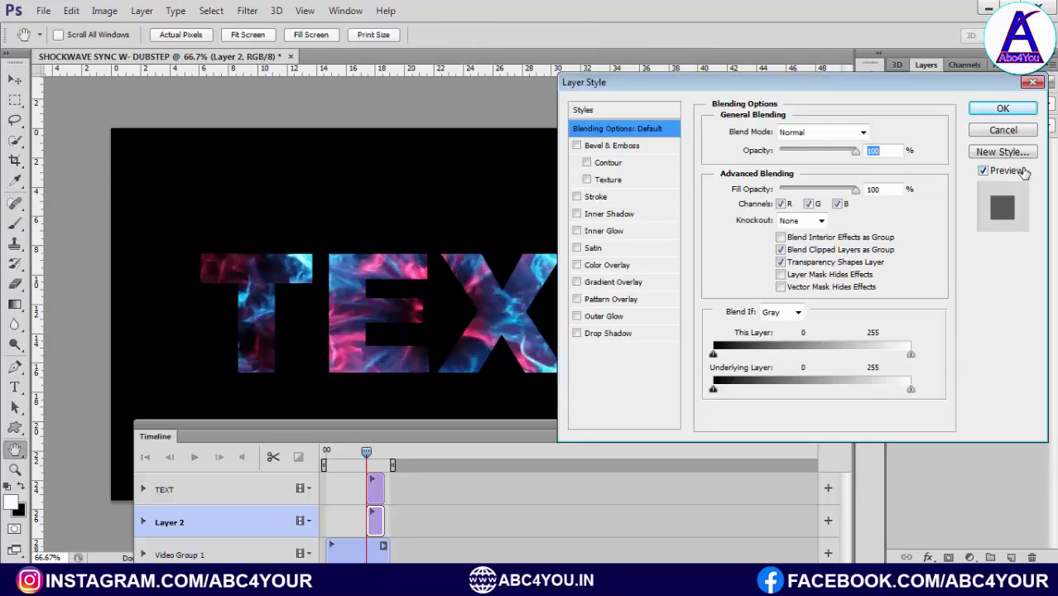
click(595, 197)
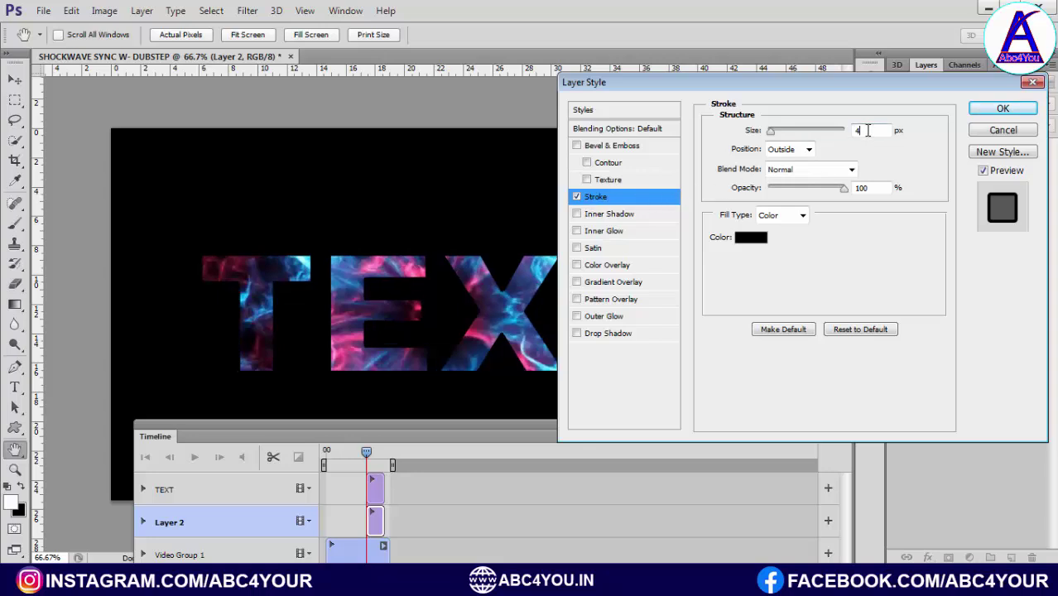
drag(868, 130, 847, 131)
text(2)
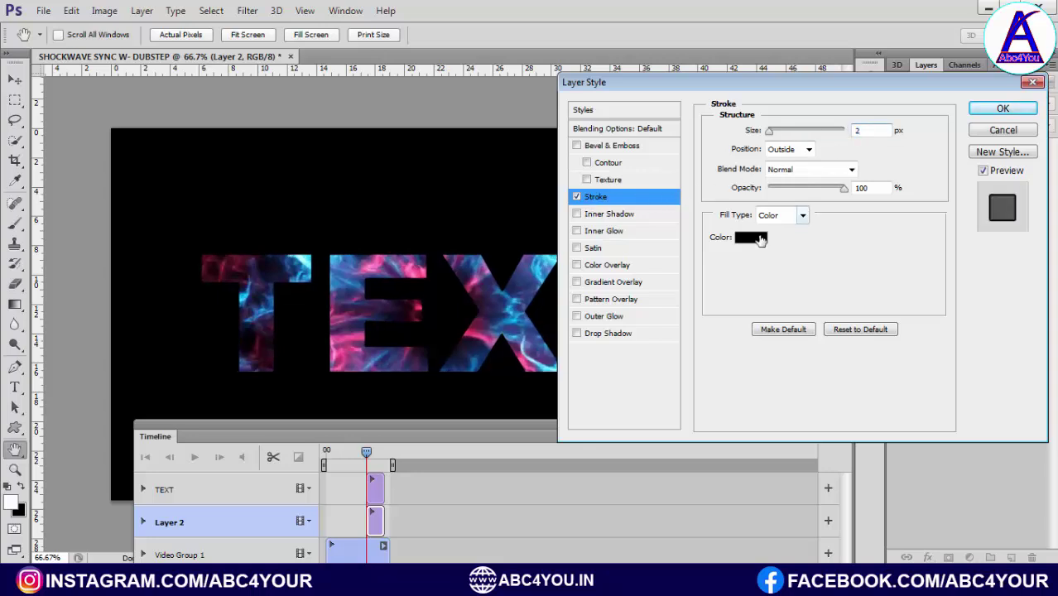
click(750, 238)
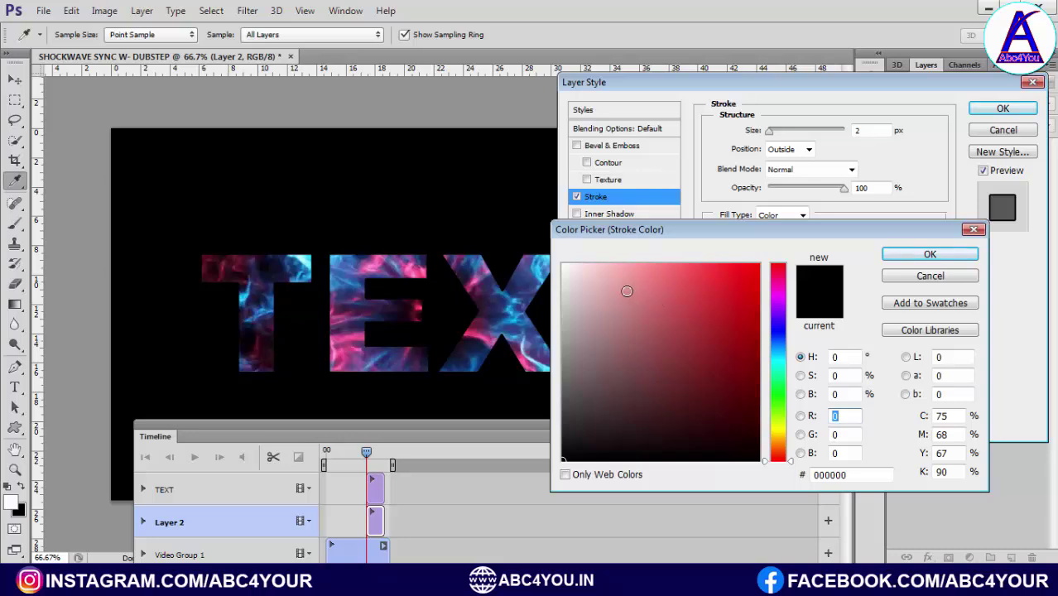
click(564, 265)
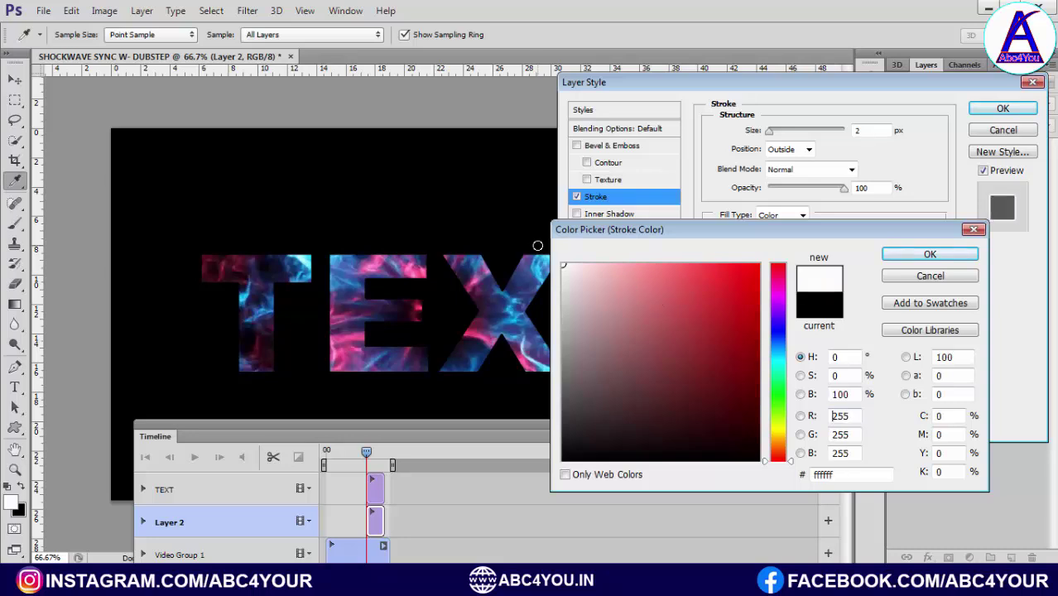
click(898, 258)
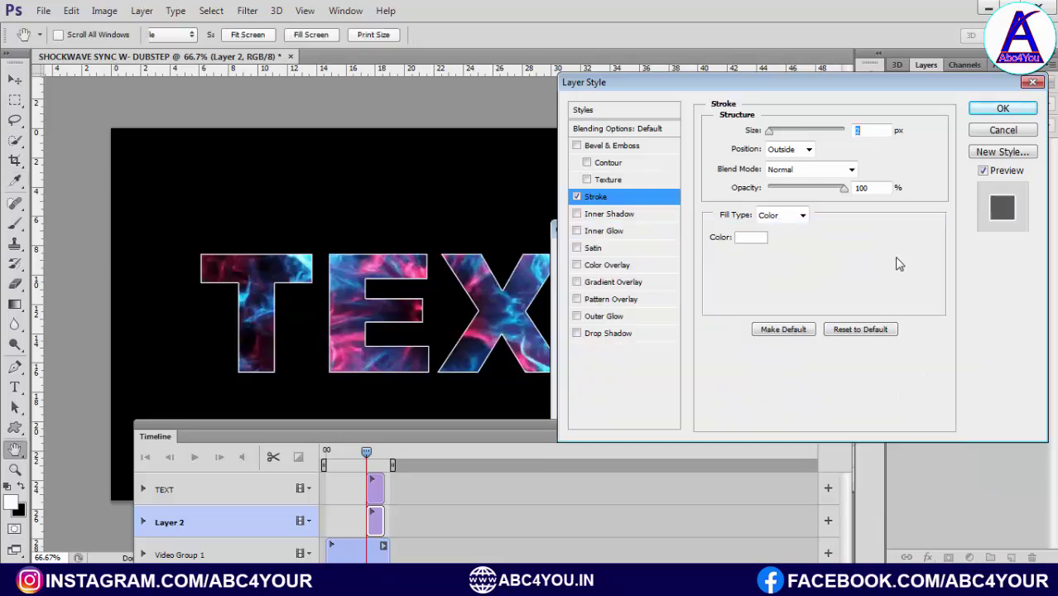
Step: Add a magenta d90085 Outer Glow with a larger size and apply the styles
click(592, 239)
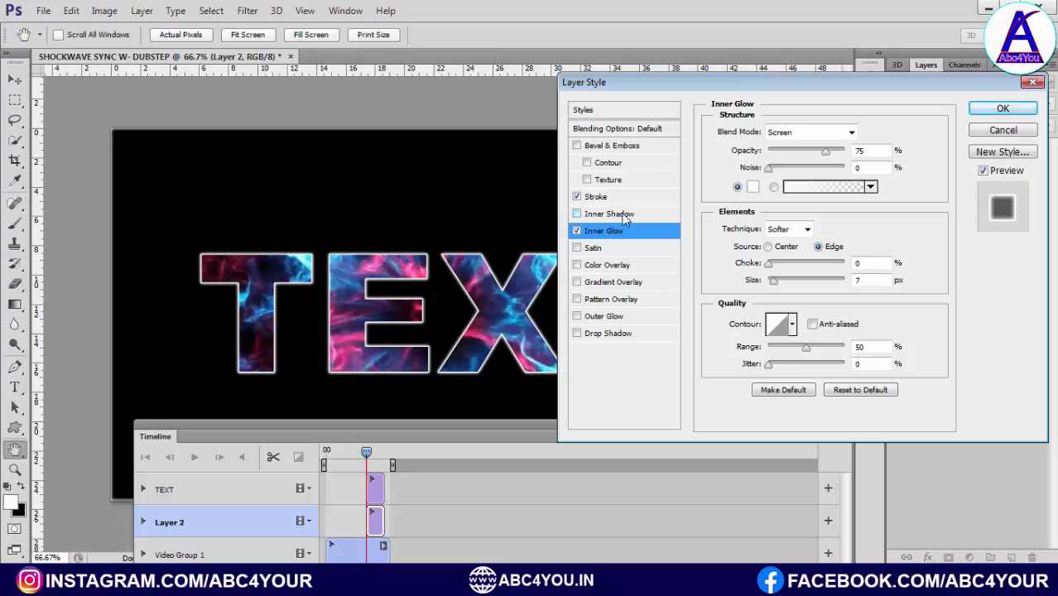
click(578, 232)
click(589, 318)
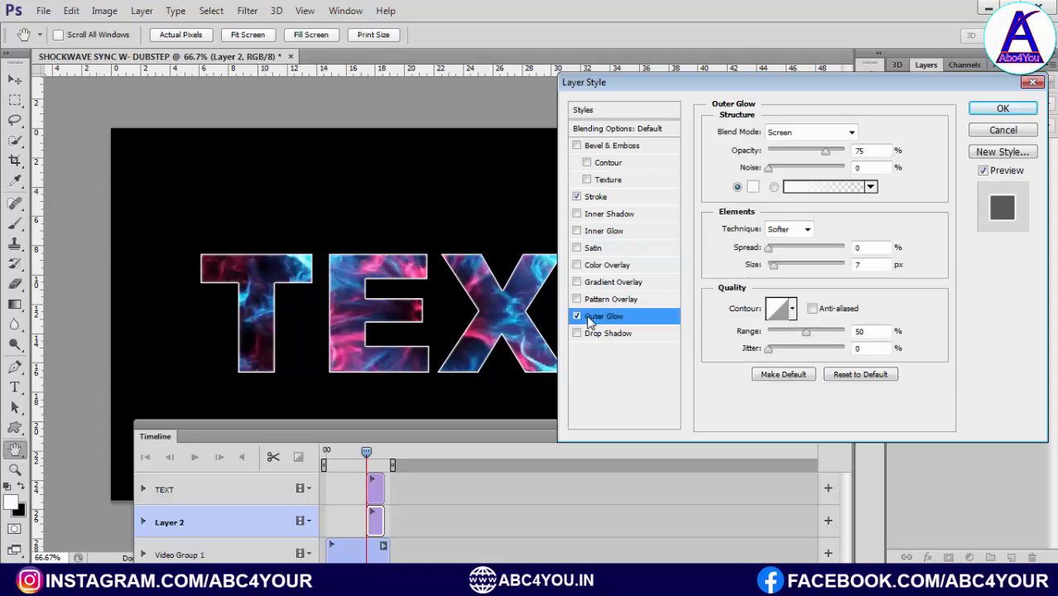
click(753, 188)
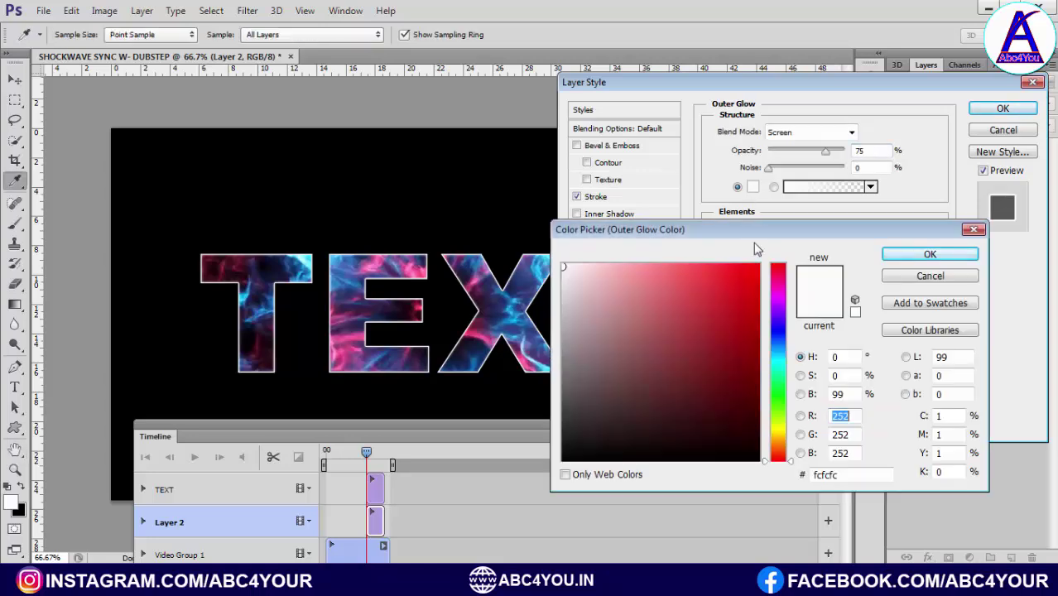
drag(782, 331, 781, 292)
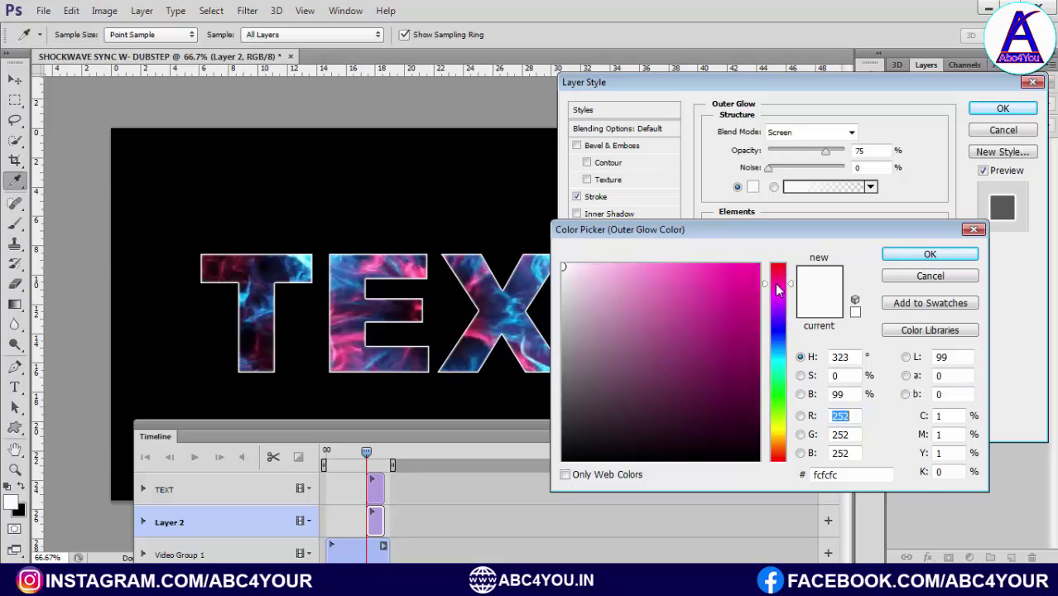
click(759, 293)
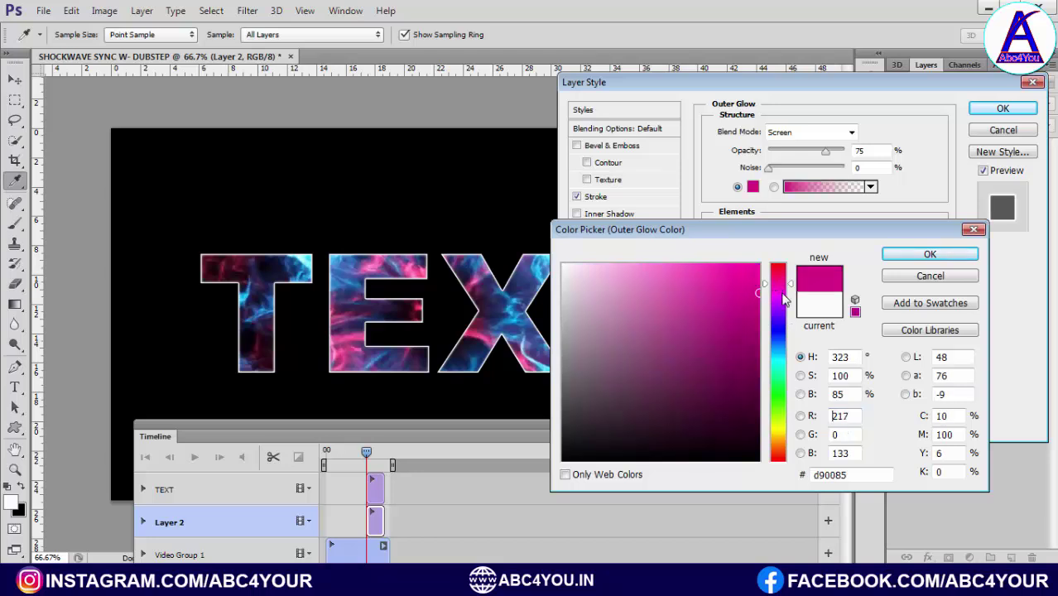
click(930, 254)
drag(774, 269, 783, 276)
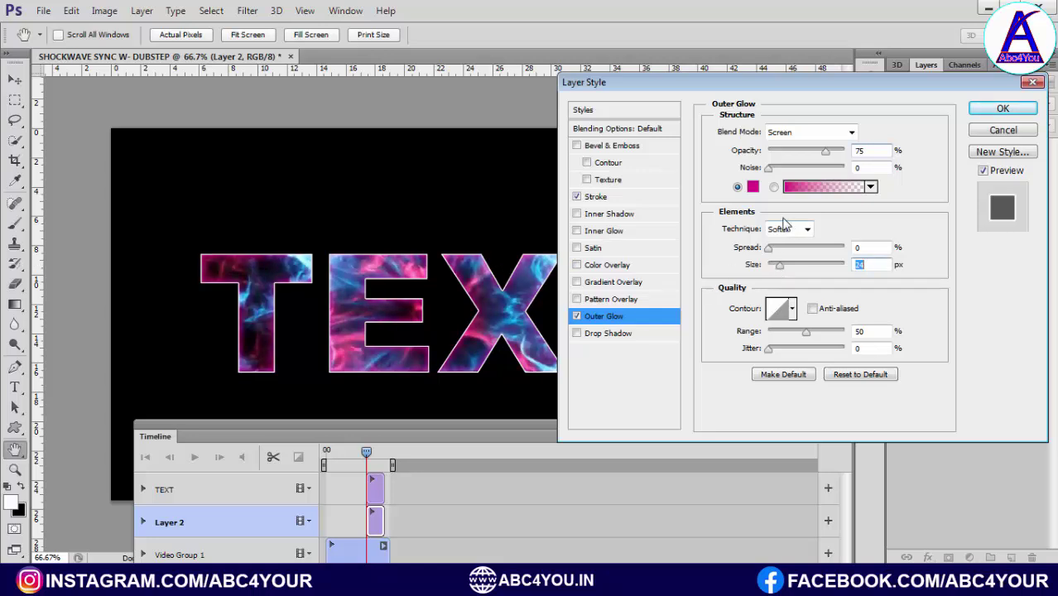
click(1003, 111)
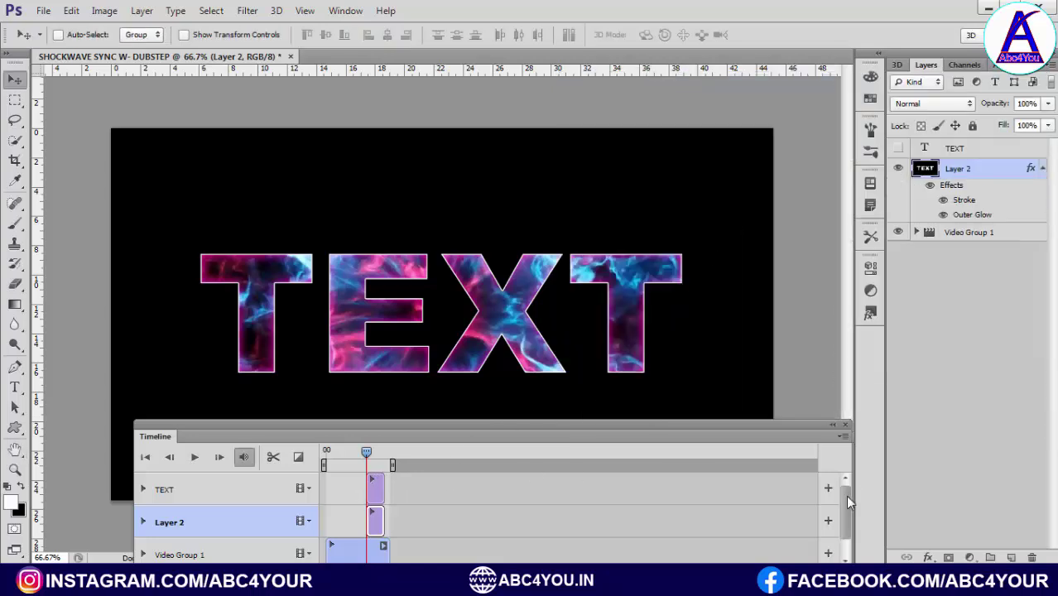
Step: Extend the TEXT and Layer 2 clips to start at 0 and end with the video clip
drag(846, 495, 845, 501)
drag(555, 428, 552, 382)
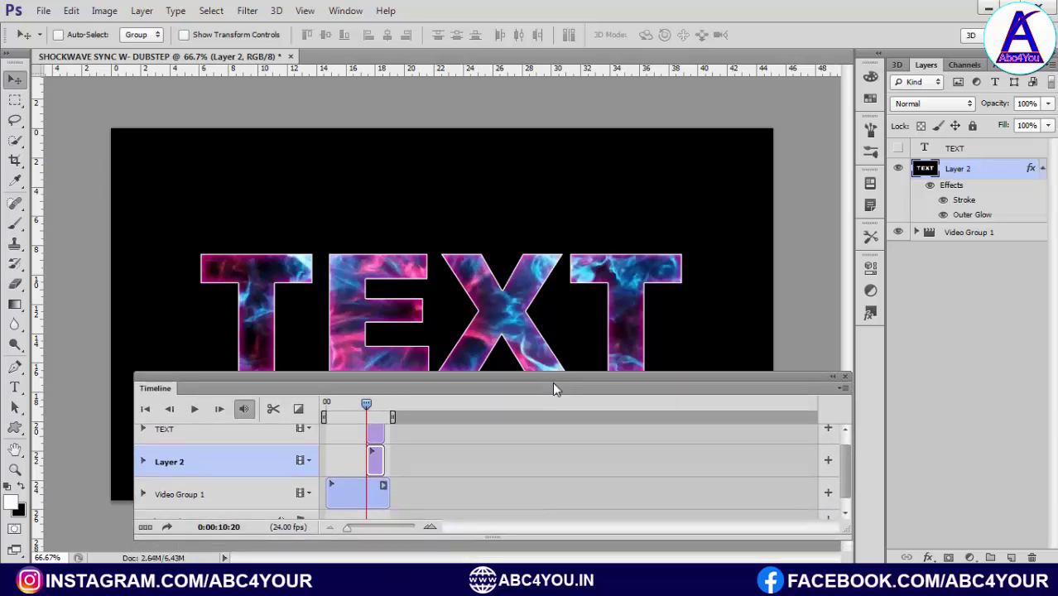
scroll(516, 481, up, 1)
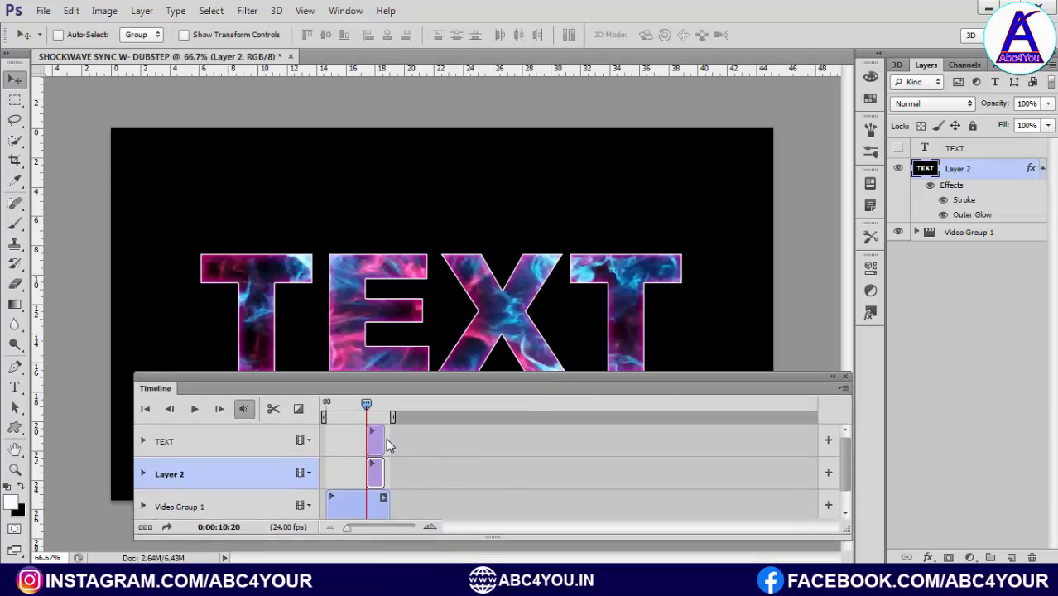
drag(368, 441, 328, 440)
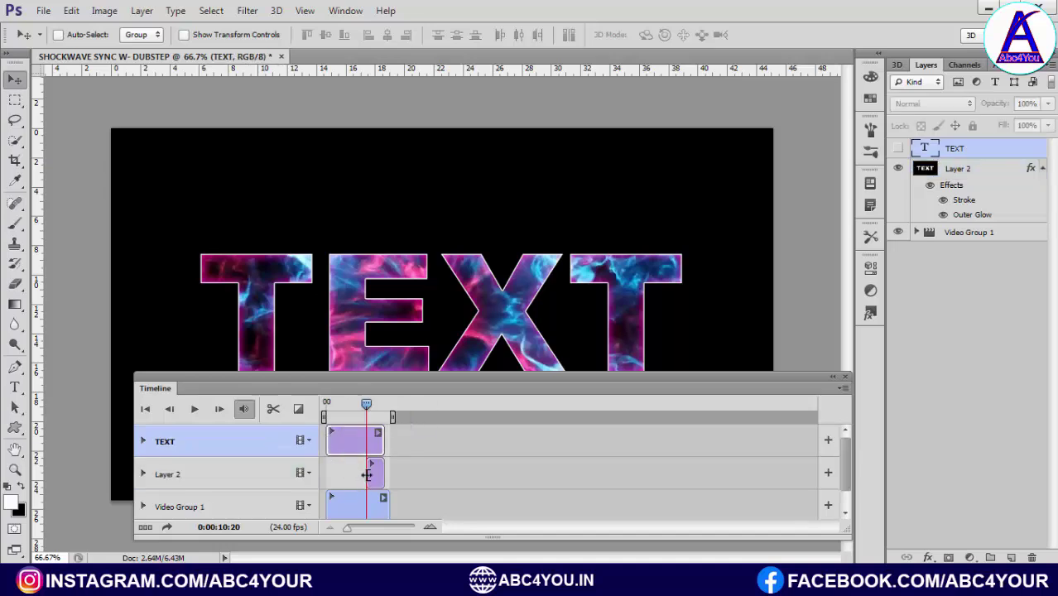
drag(367, 475, 328, 474)
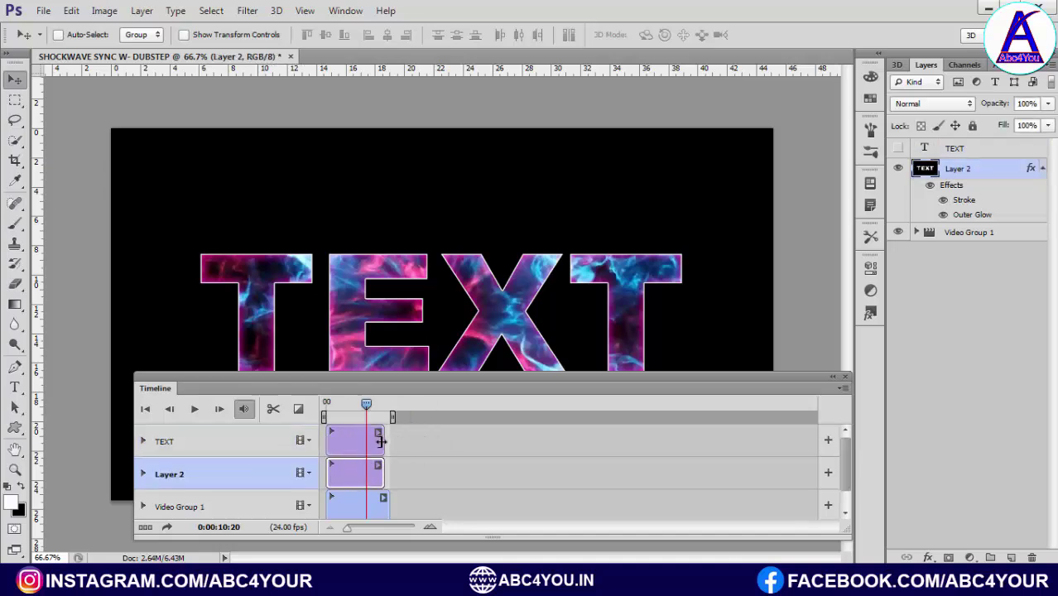
drag(381, 442, 386, 465)
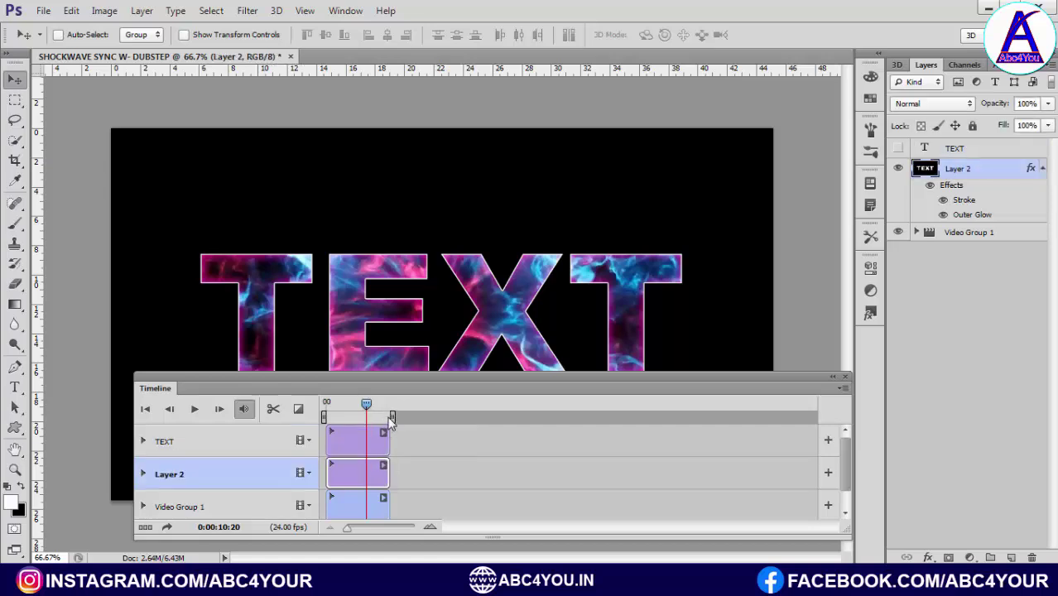
drag(367, 405, 359, 405)
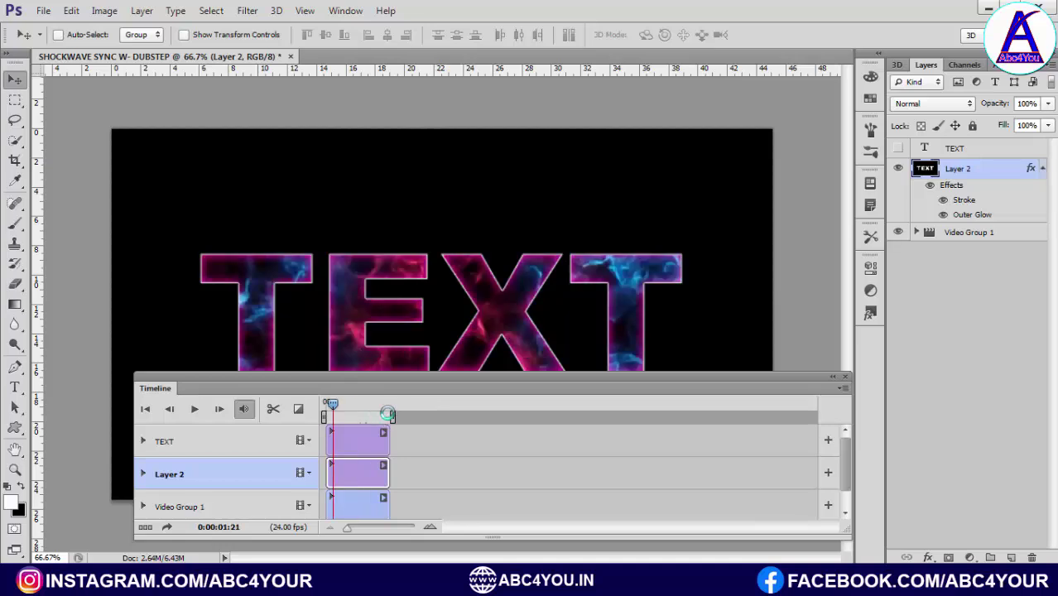
Step: Play the animation from the first frame, stop it, and go to the File menu
click(326, 408)
click(194, 409)
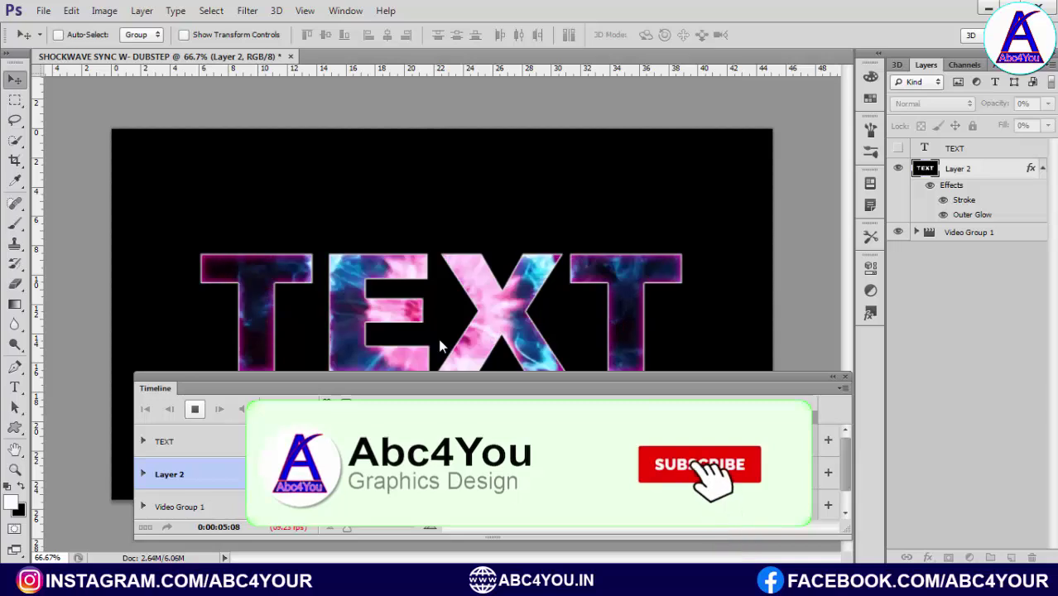
key(space)
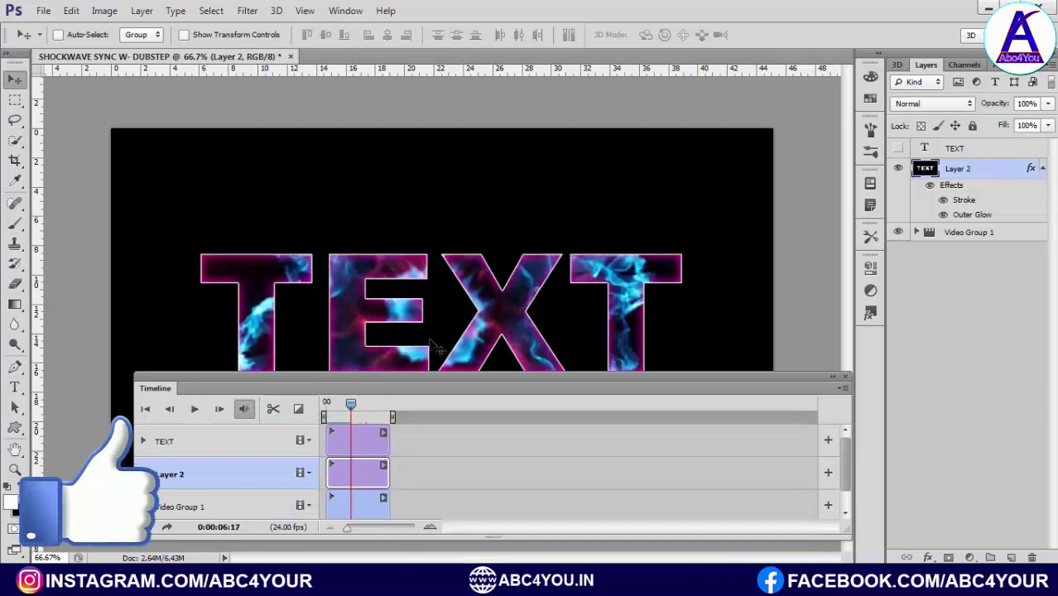
click(43, 11)
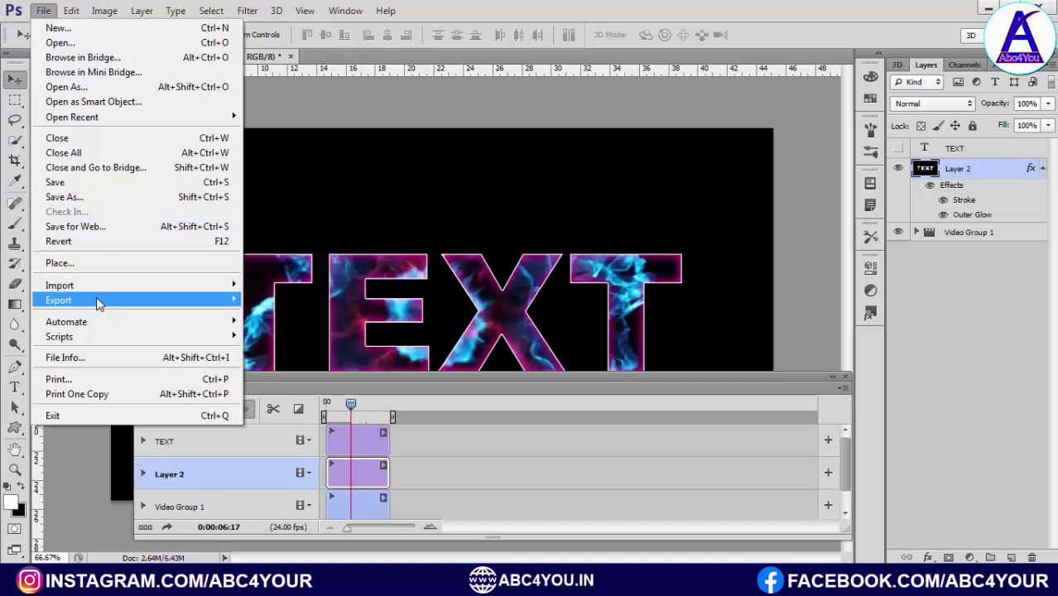
mouse_move(60, 300)
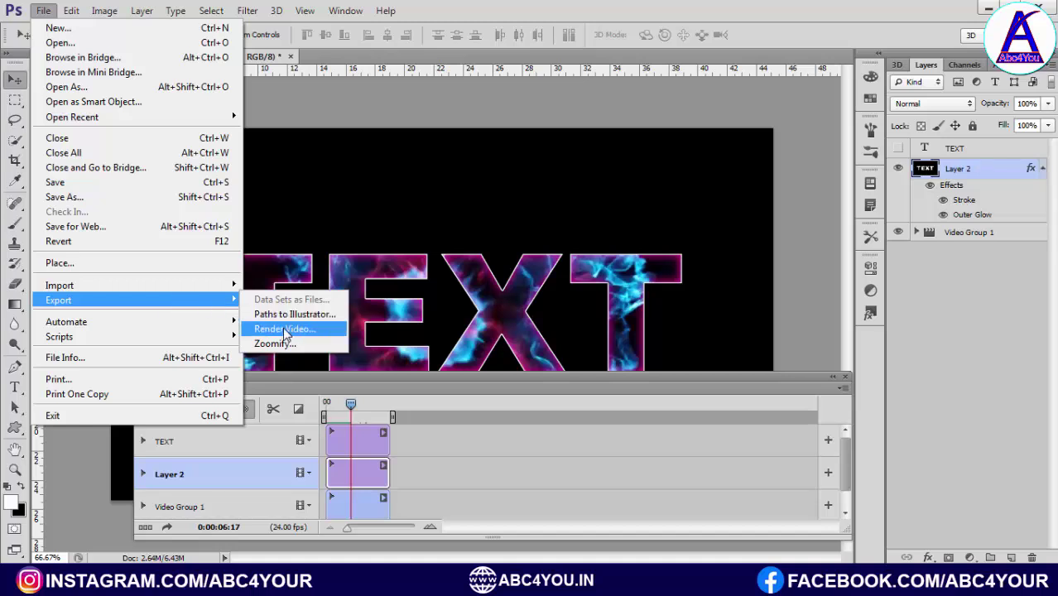
Step: Dismiss the export options without rendering and return the playhead to the timeline start
click(296, 256)
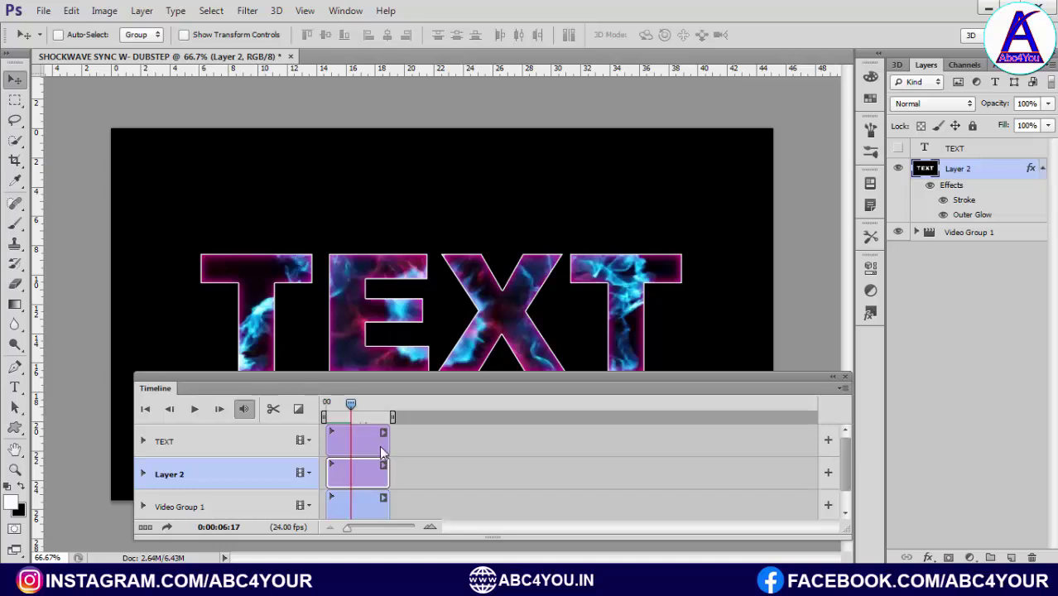
scroll(416, 461, down, 1)
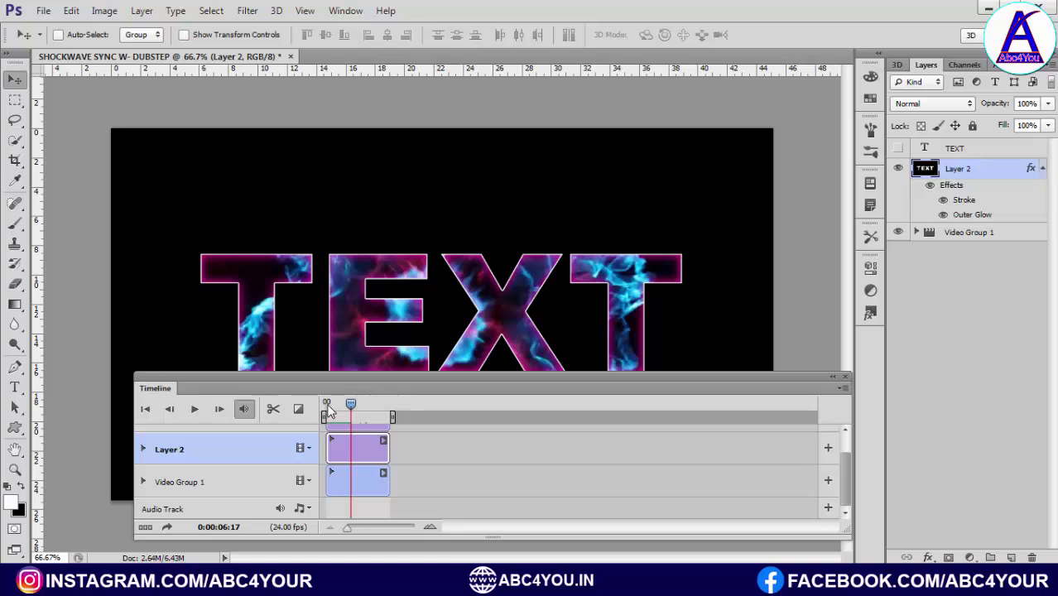
click(328, 404)
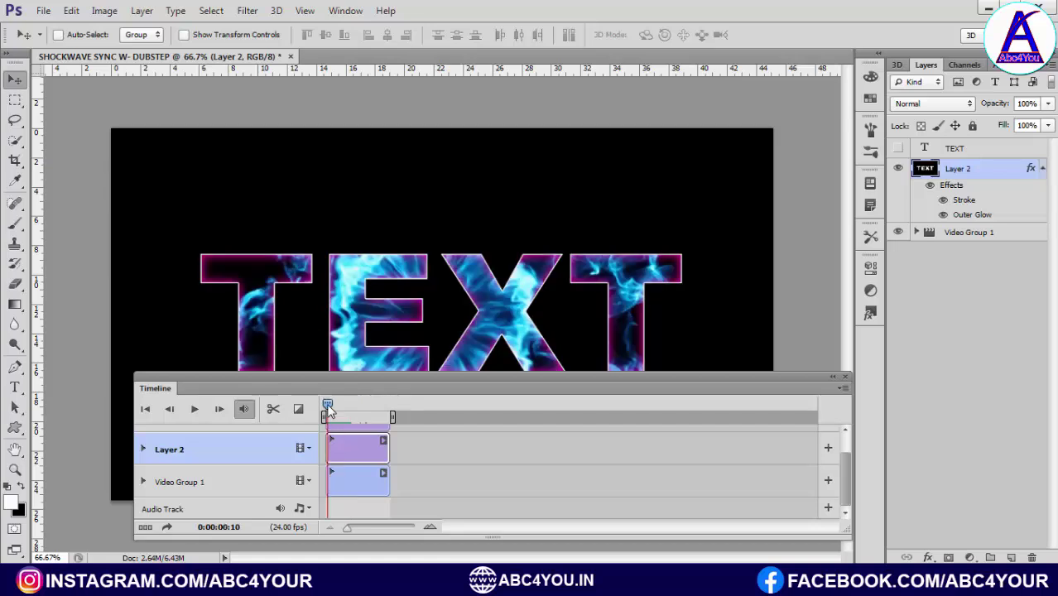
Step: Open Add Audio from the audio track's menu, then cancel without adding any file
click(302, 511)
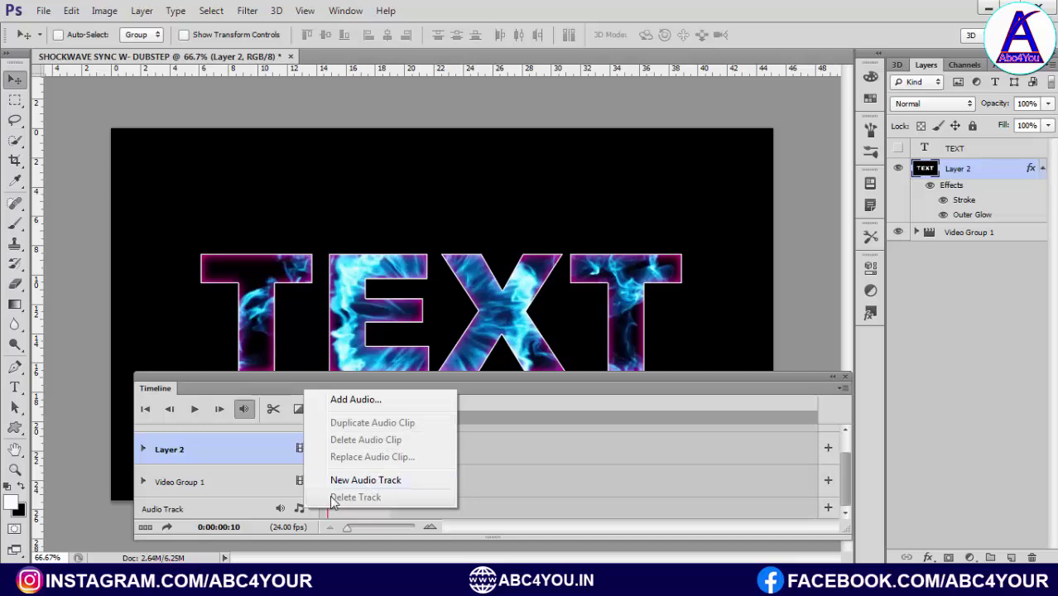
click(362, 404)
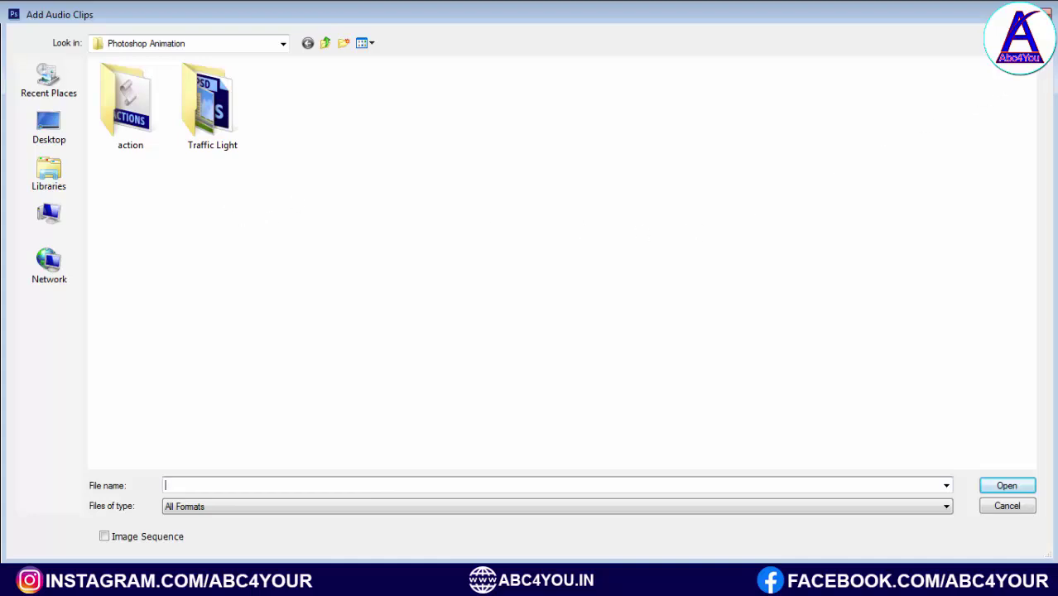
click(1047, 13)
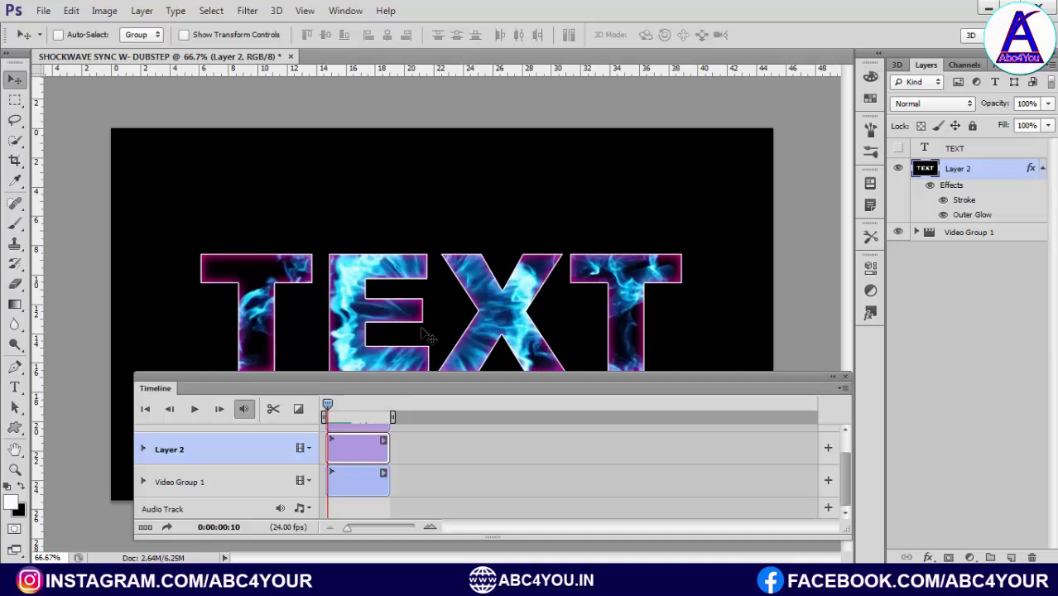
Step: Render the video with File > Export > Render Video as H.264 High Quality, 1280×720 at 24 fps
click(46, 13)
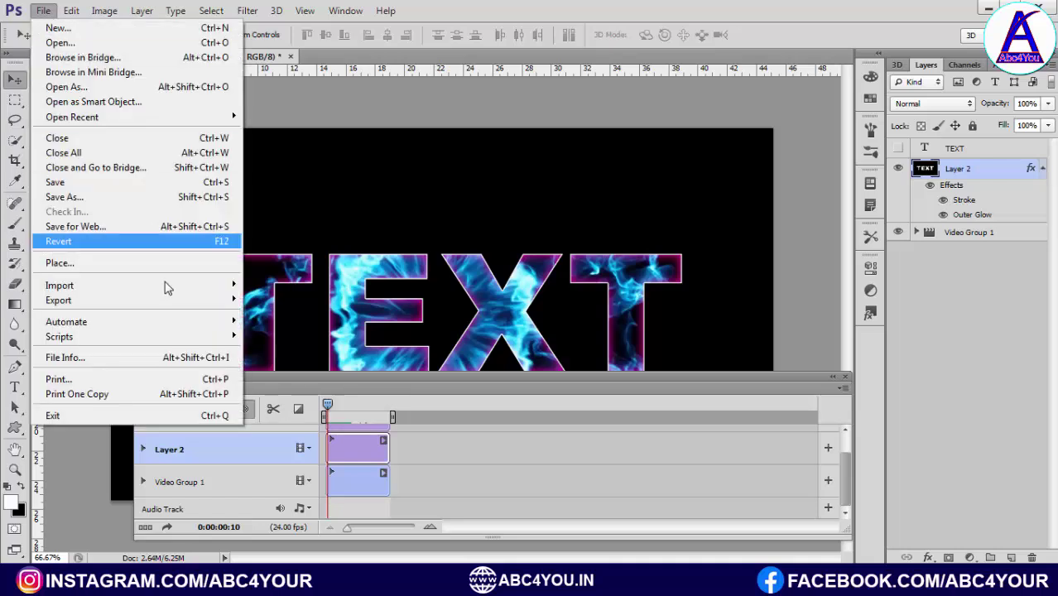
mouse_move(60, 300)
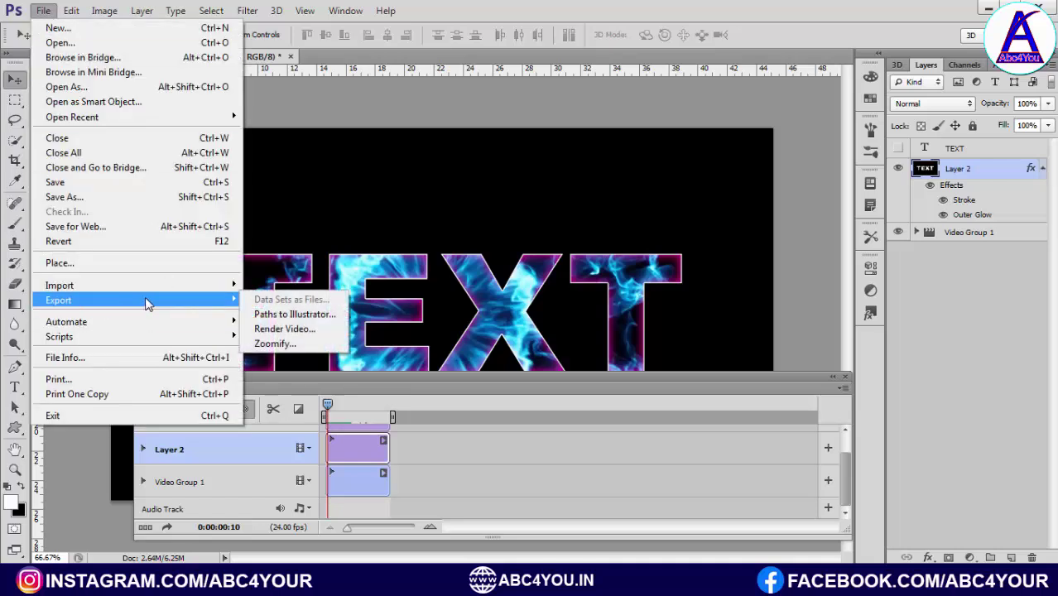
click(285, 330)
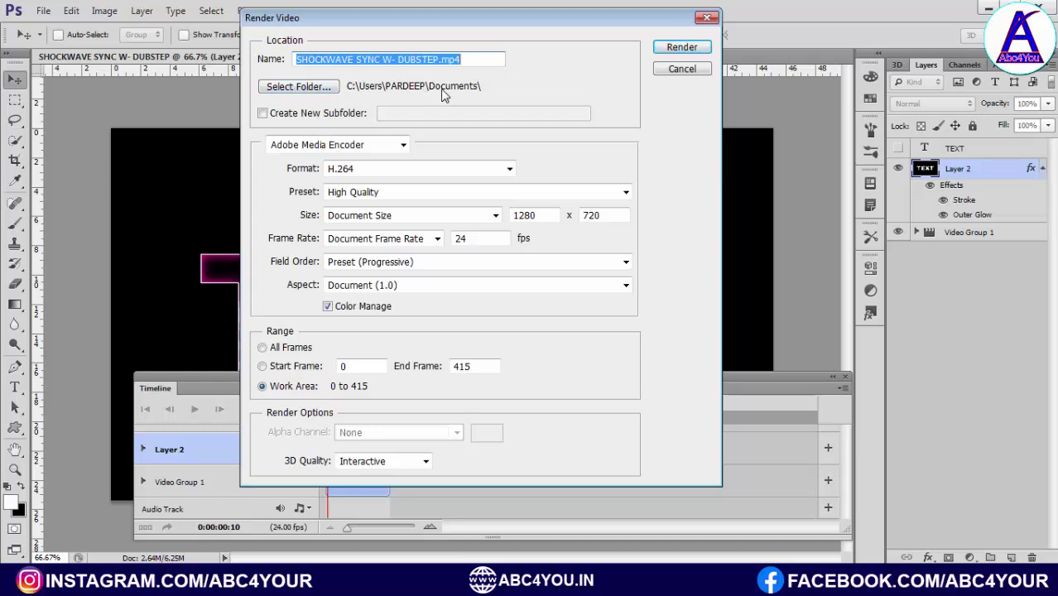
double_click(544, 219)
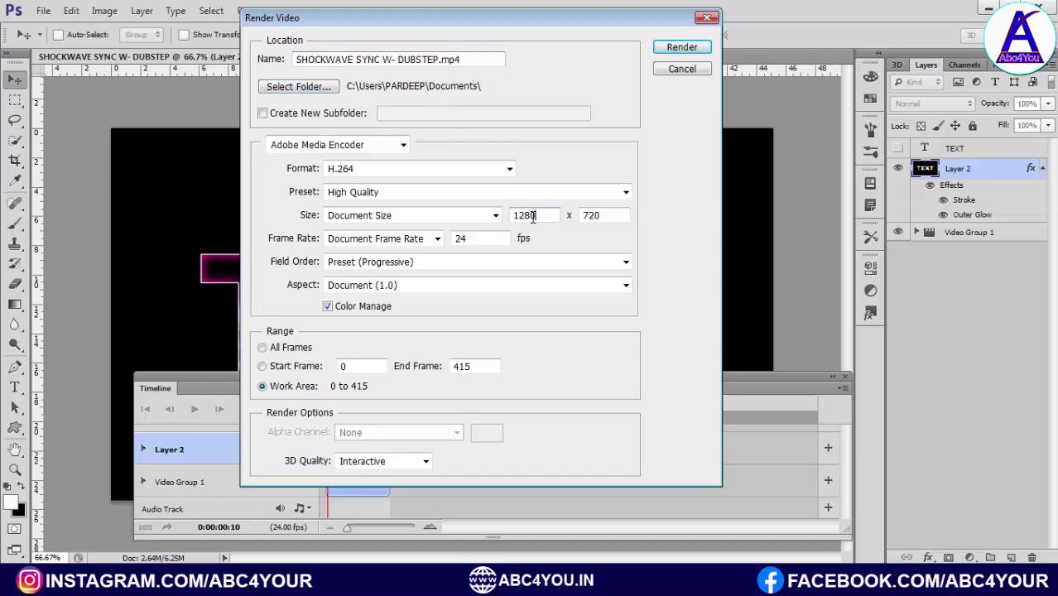
click(682, 50)
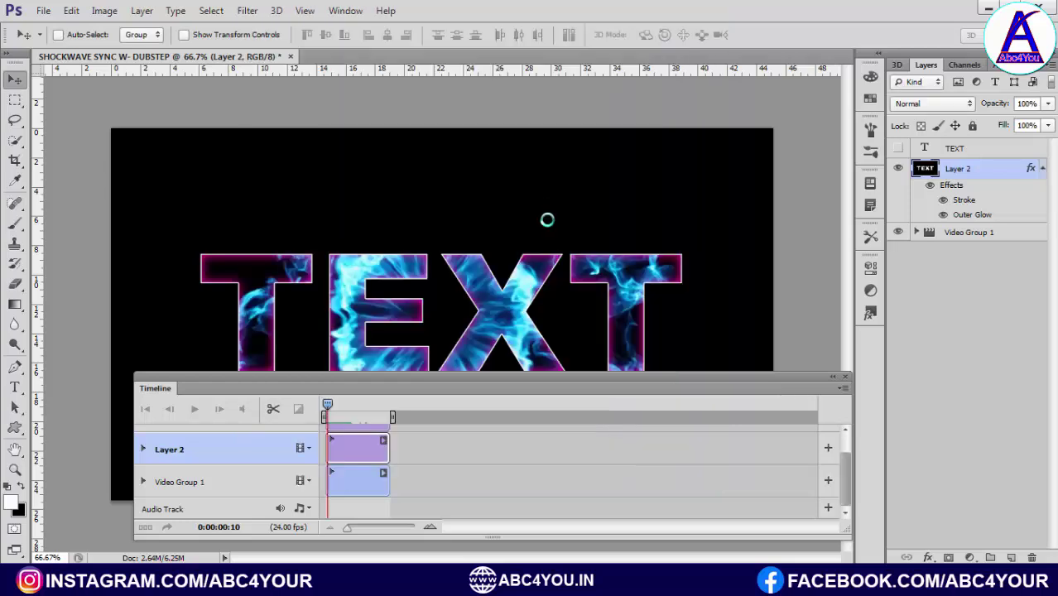